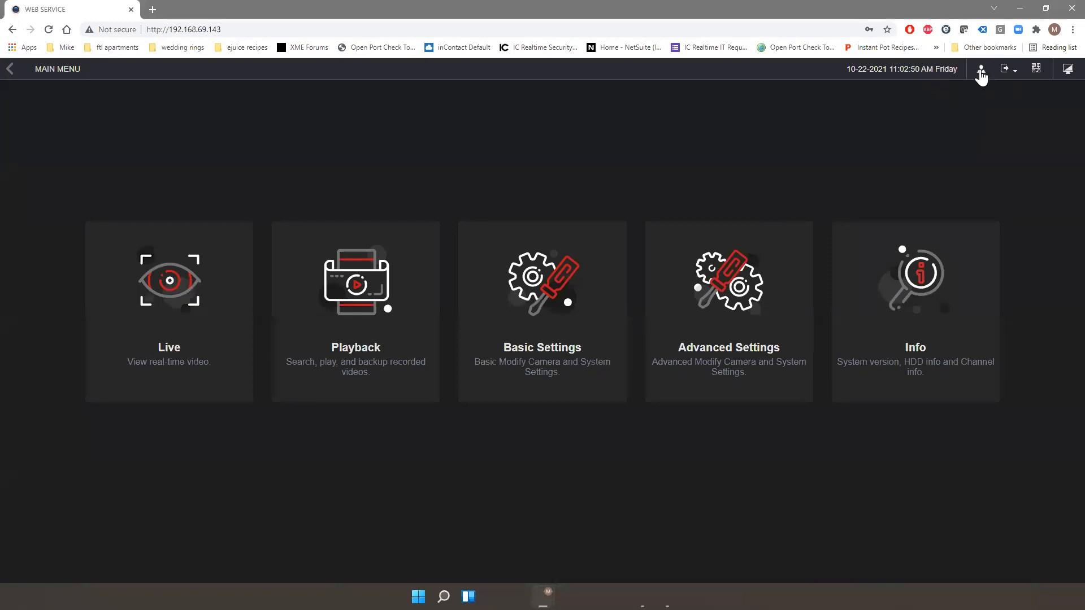
Review the logout, reboot and shutdown options, and view the device's serial number QR code
{"action": "left_click", "coordinate": [1011, 77]}
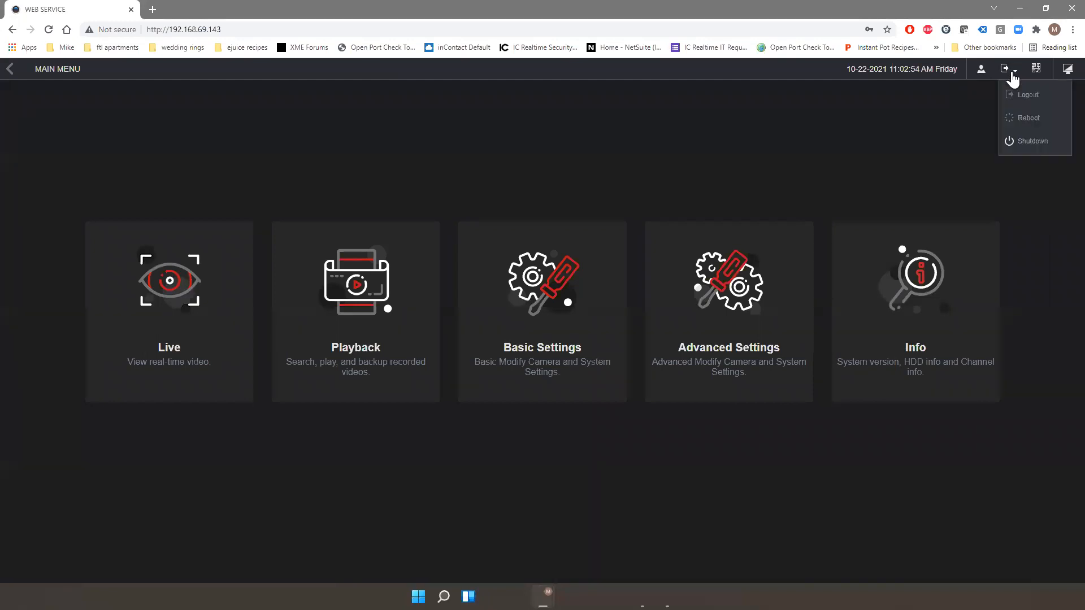
{"action": "left_click", "coordinate": [978, 127]}
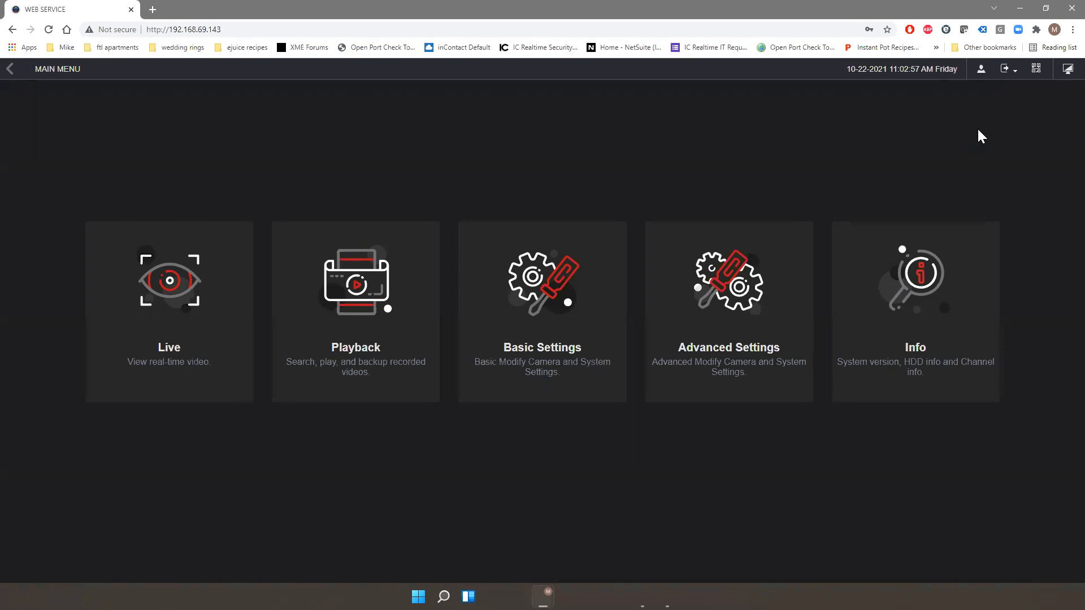
{"action": "left_click", "coordinate": [1037, 71]}
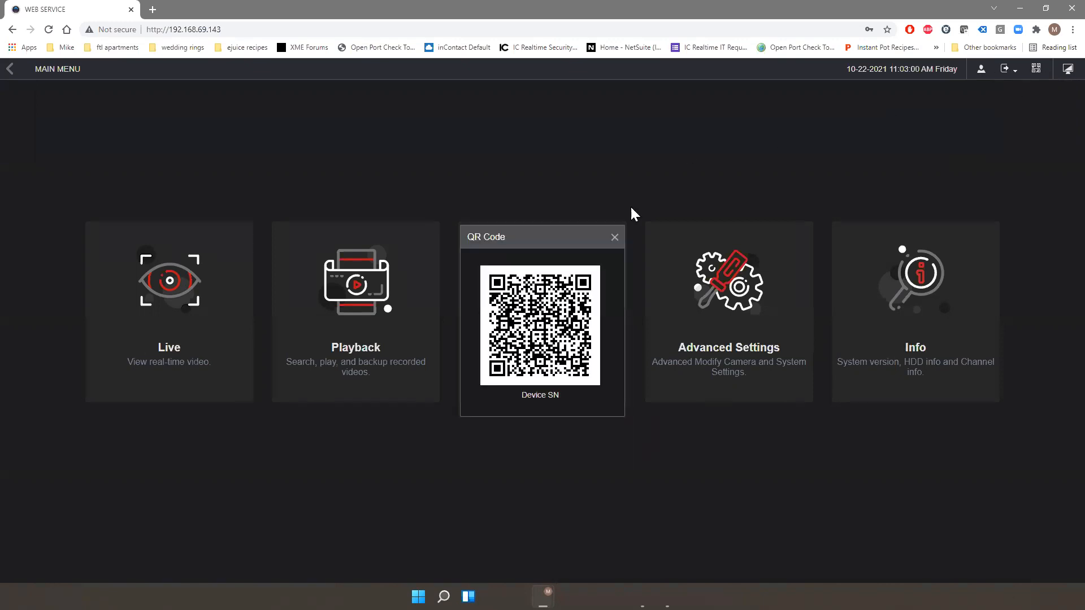
{"action": "left_click", "coordinate": [615, 238]}
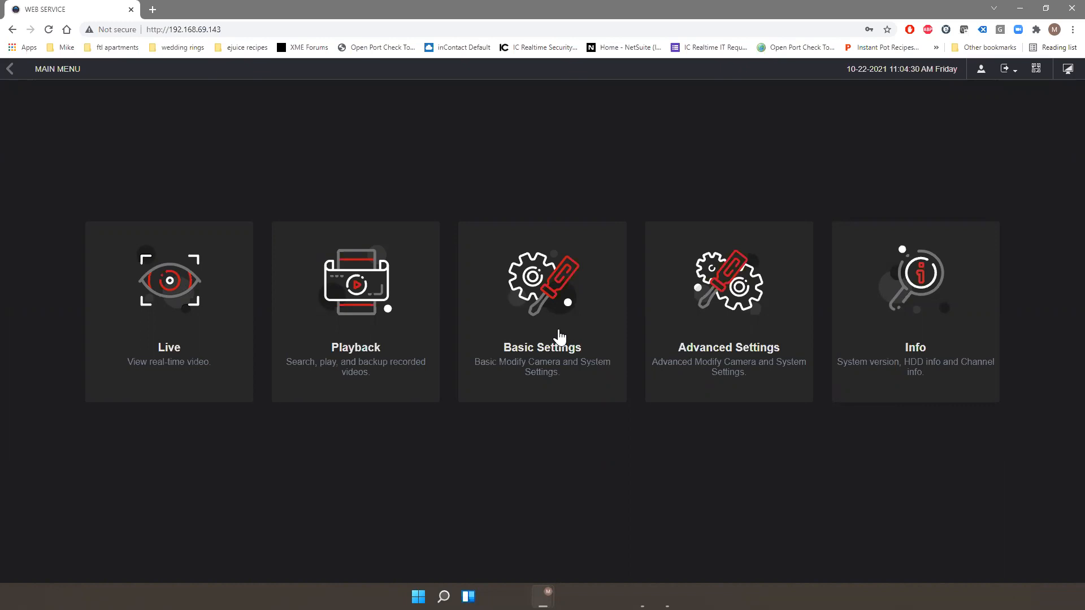
Review the General and Date&Time settings under System Config in Basic Settings, and close System Config
{"action": "left_click", "coordinate": [530, 323]}
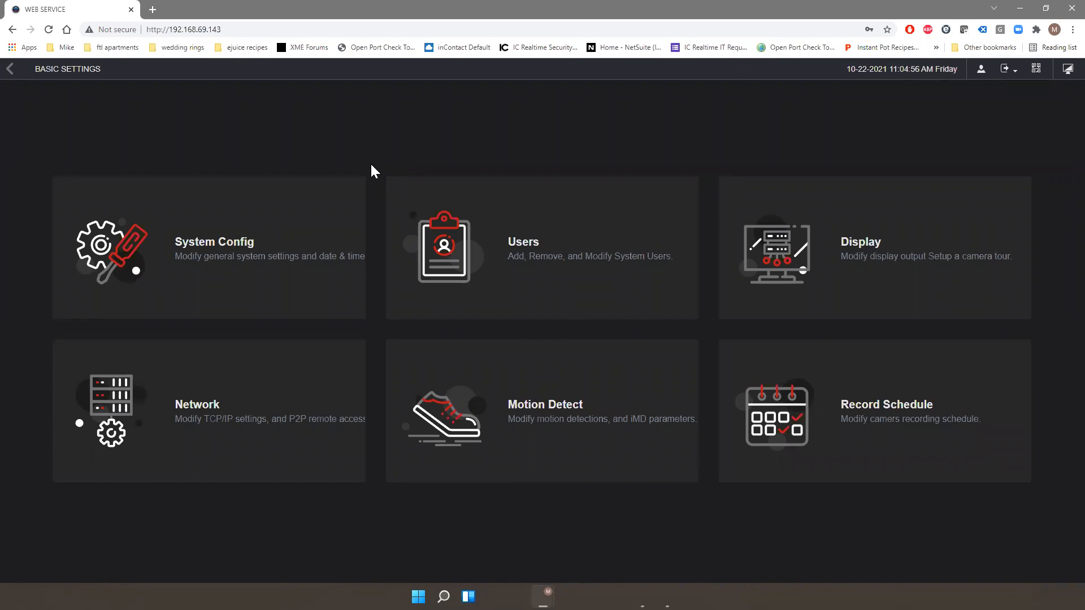
{"action": "left_click", "coordinate": [208, 220]}
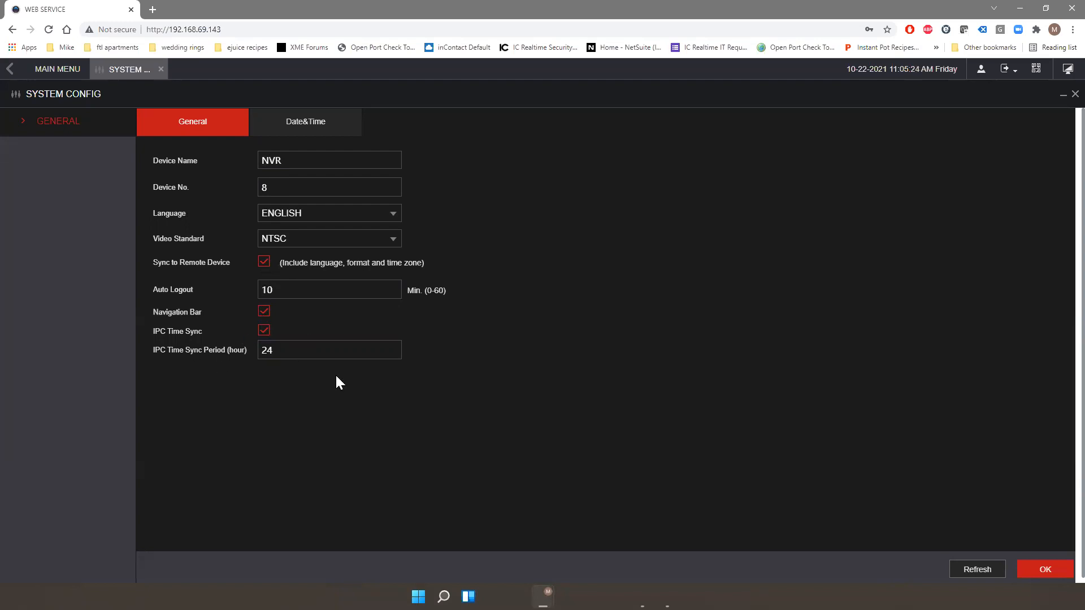
{"action": "left_click", "coordinate": [305, 125]}
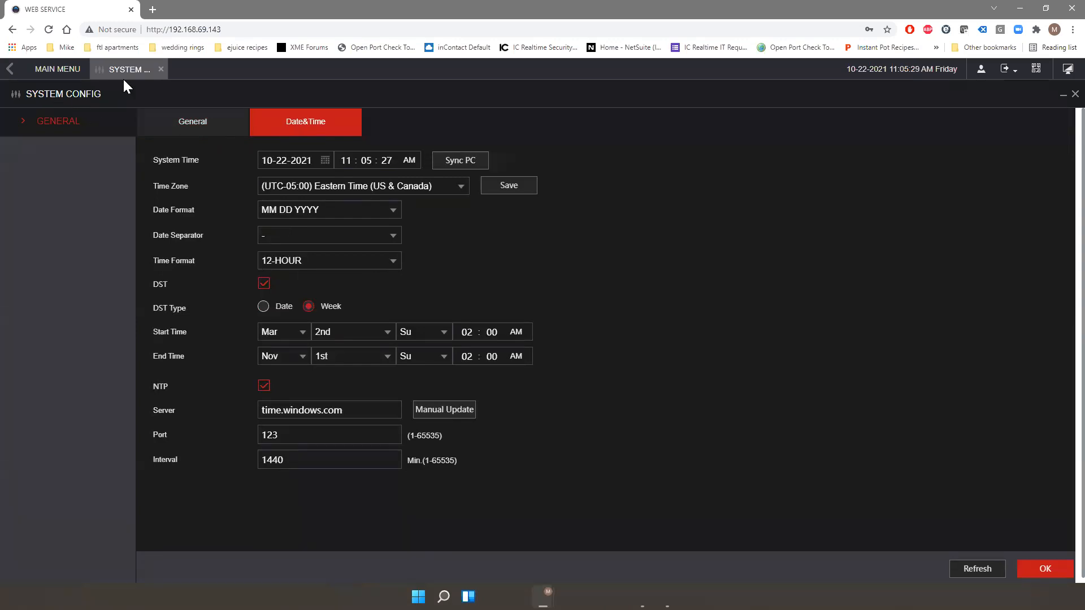
{"action": "left_click", "coordinate": [160, 69]}
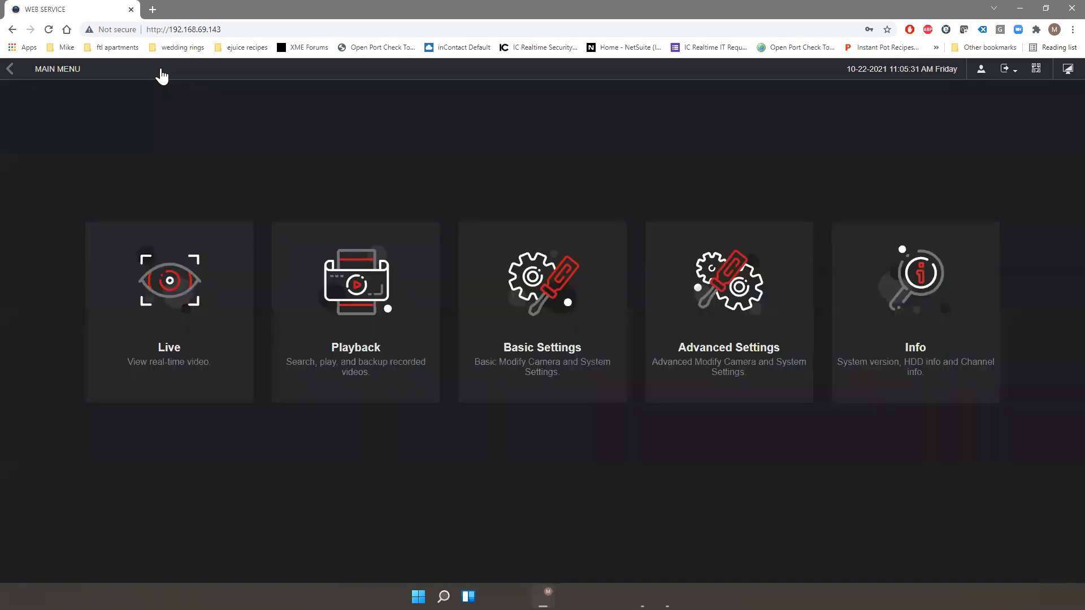
Review the Network settings in Basic Settings, covering Ethernet Port1's TCP/IP configuration and the P2P page
{"action": "left_click", "coordinate": [499, 319]}
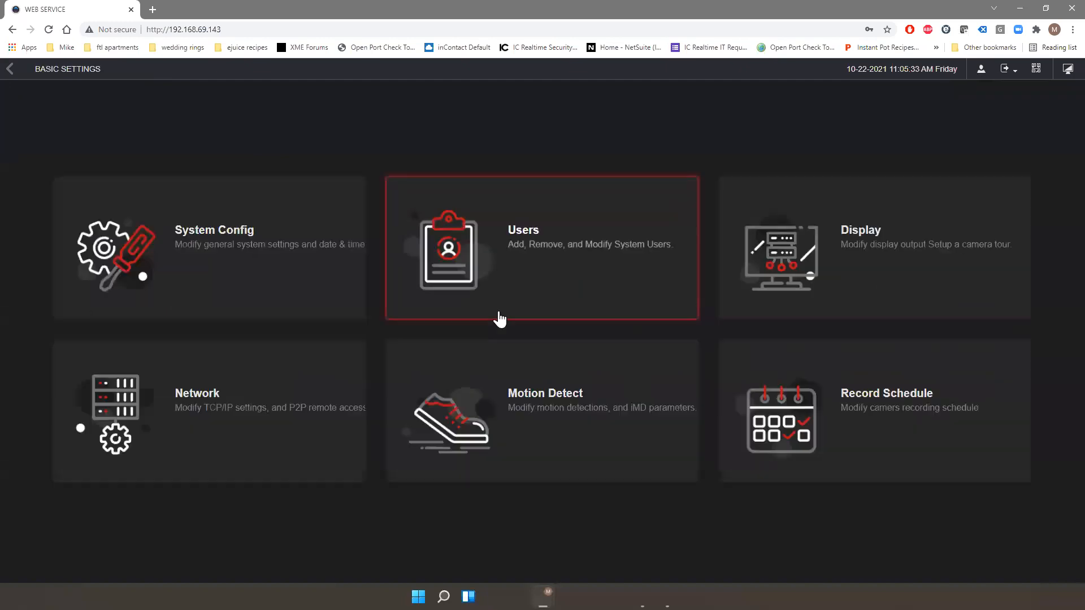
{"action": "left_click", "coordinate": [239, 405]}
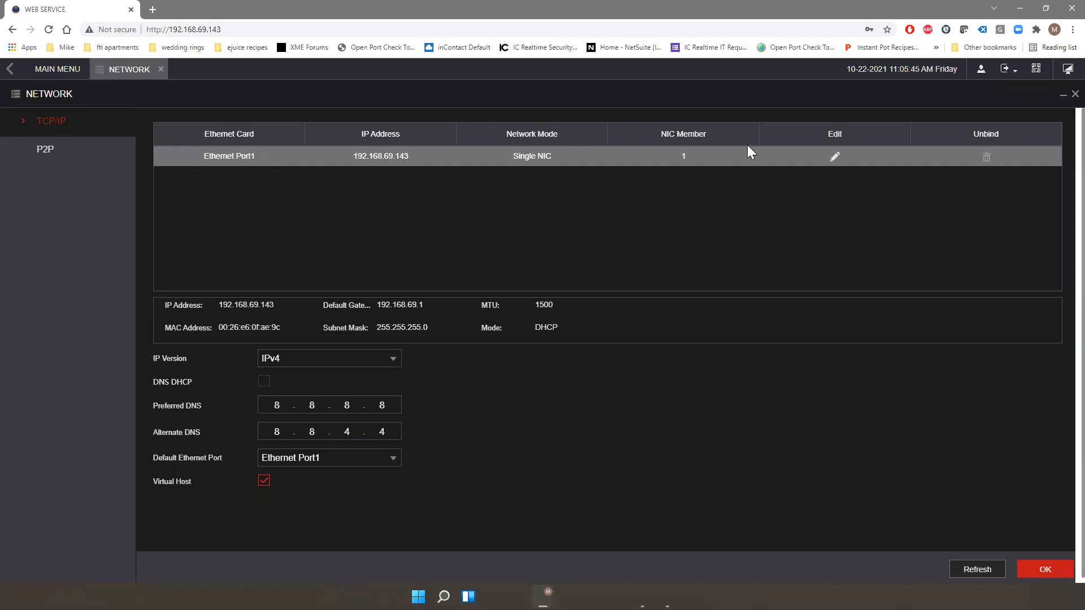
{"action": "left_click", "coordinate": [835, 157]}
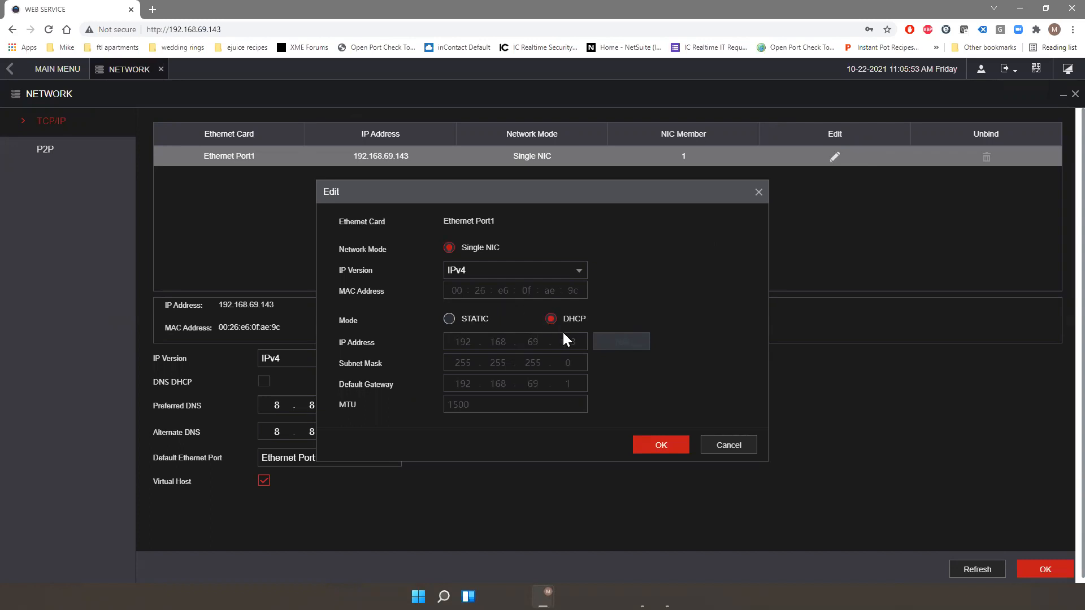
{"action": "left_click", "coordinate": [656, 447]}
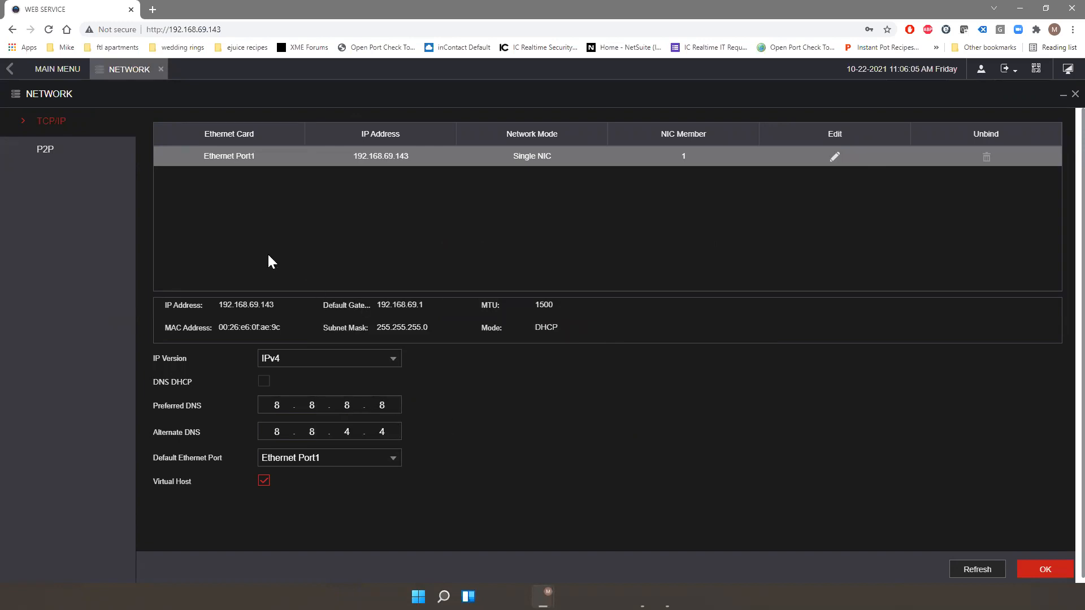
{"action": "left_click", "coordinate": [60, 152]}
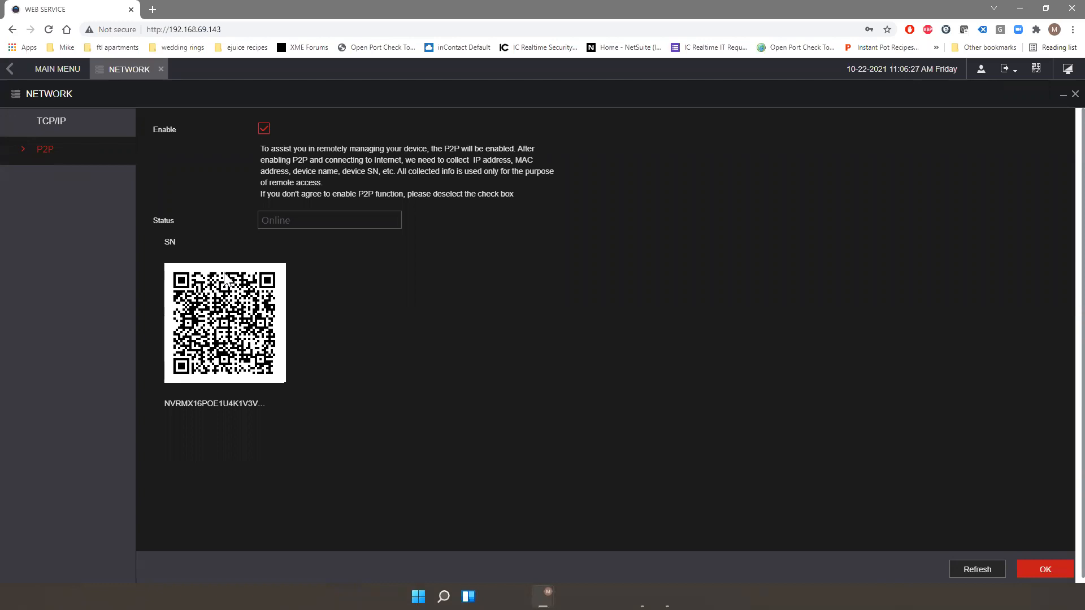
{"action": "left_click", "coordinate": [10, 71]}
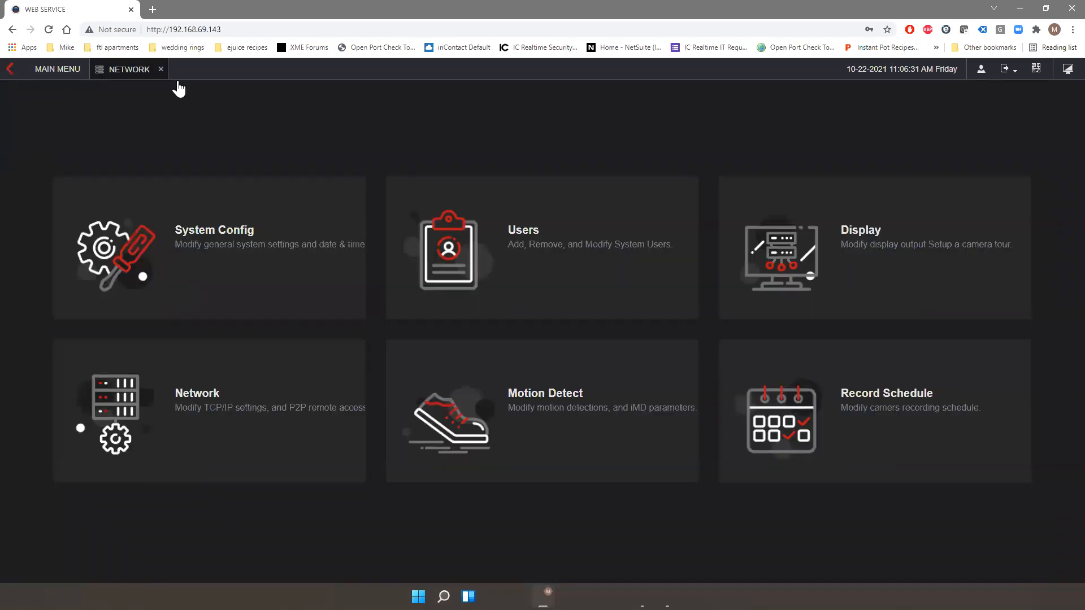
Examine the user accounts, including the blank Add User form with its authority options, and the ONVIF user list
{"action": "left_click", "coordinate": [467, 228]}
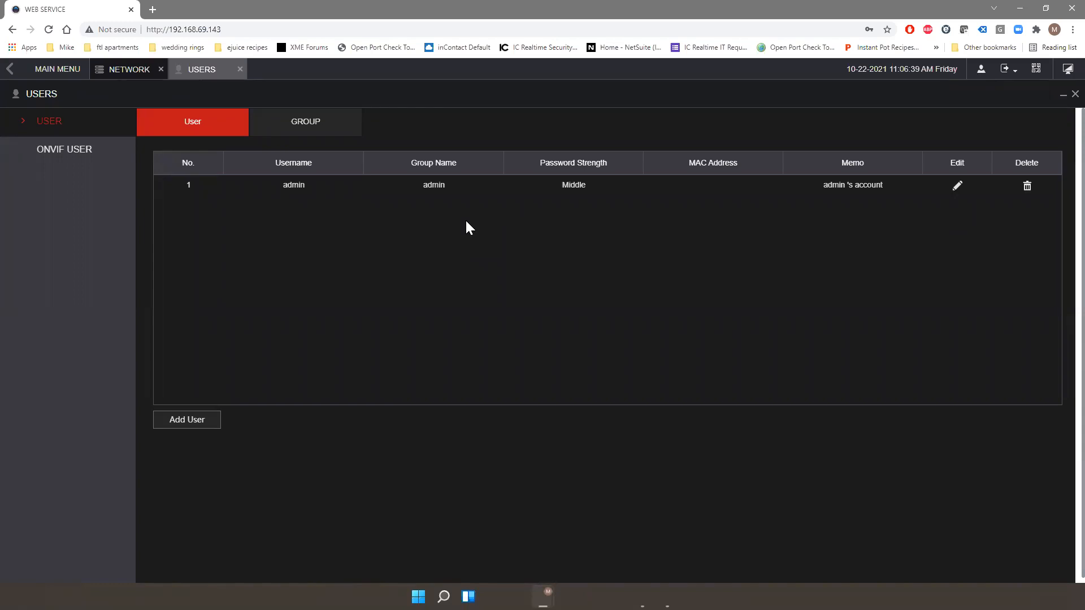
{"action": "left_click", "coordinate": [196, 418]}
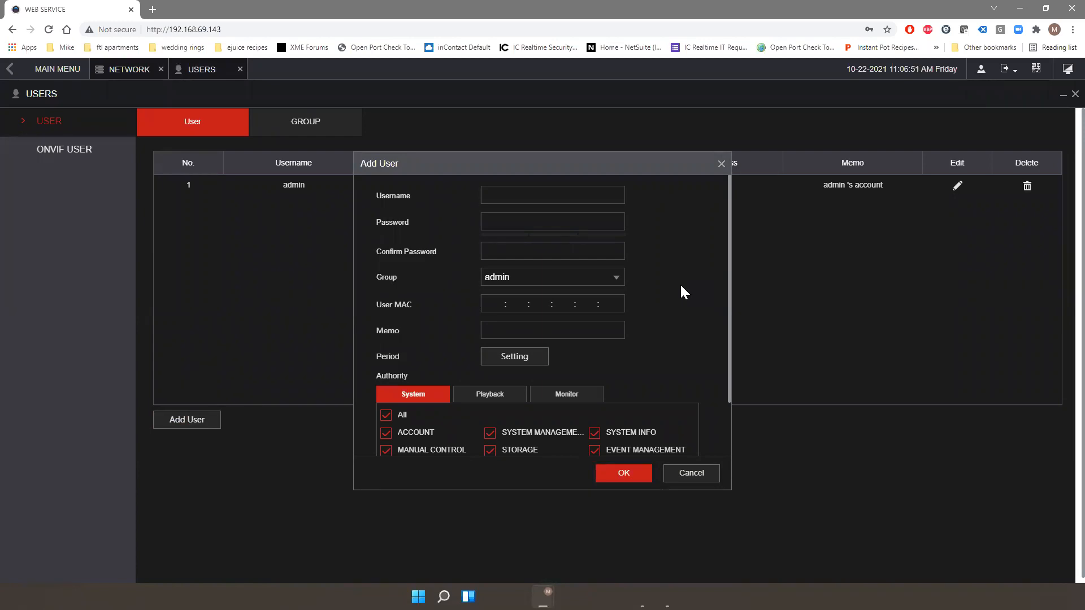
{"action": "scroll", "coordinate": [680, 283], "scroll_direction": "down", "scroll_amount": 2}
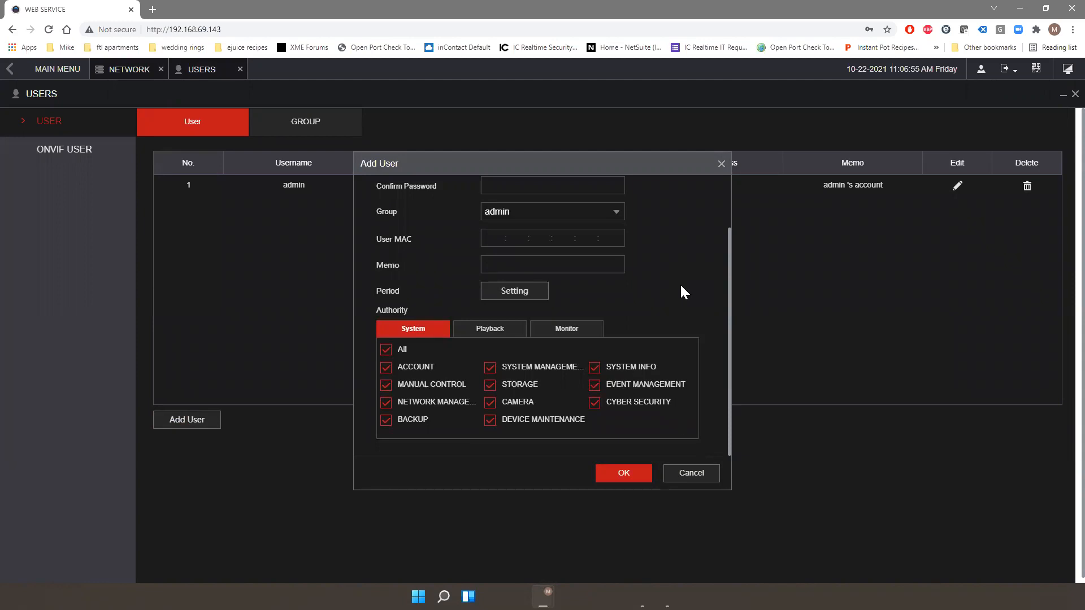
{"action": "scroll", "coordinate": [682, 288], "scroll_direction": "up", "scroll_amount": 2}
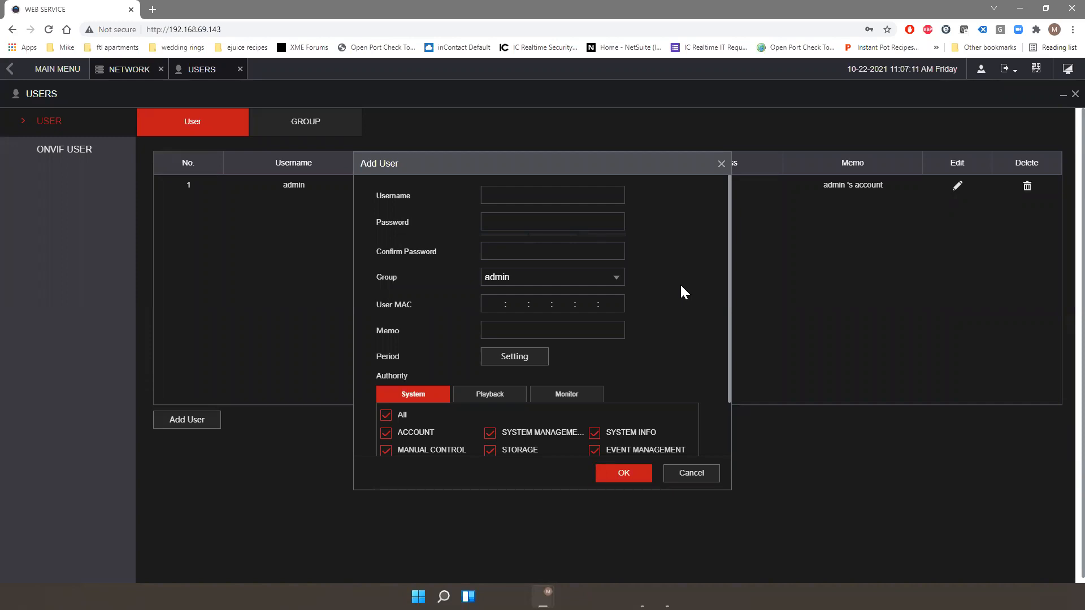
{"action": "left_click", "coordinate": [722, 165]}
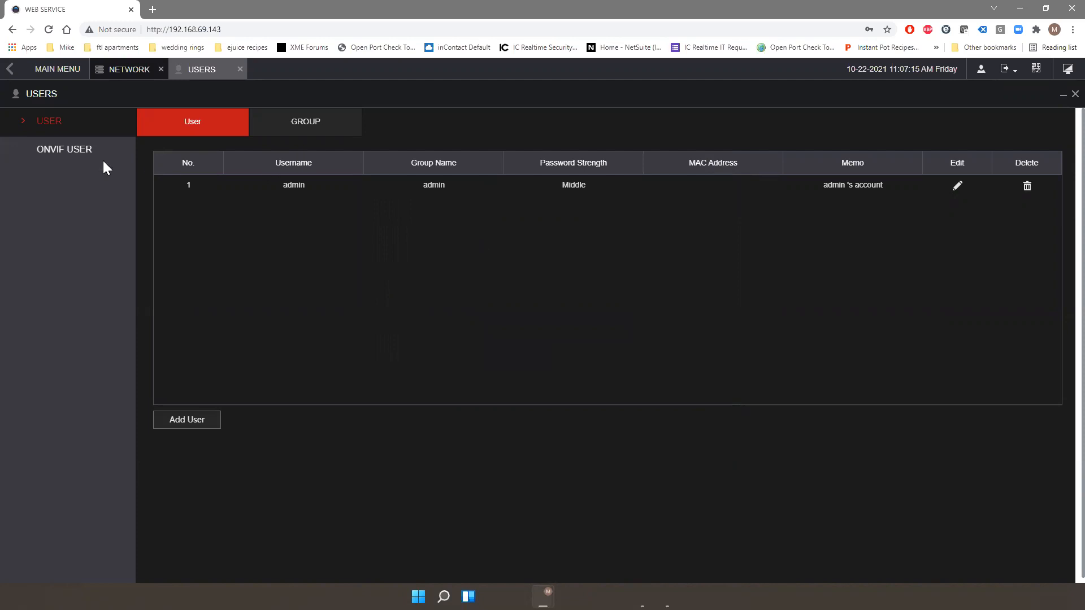
{"action": "left_click", "coordinate": [52, 150]}
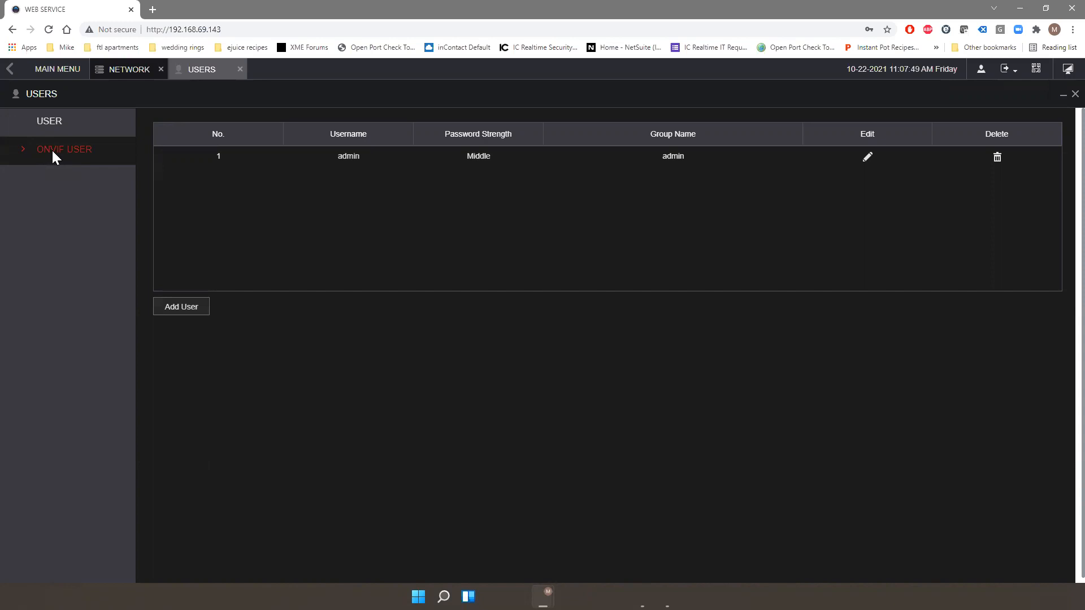
{"action": "left_click", "coordinate": [13, 70]}
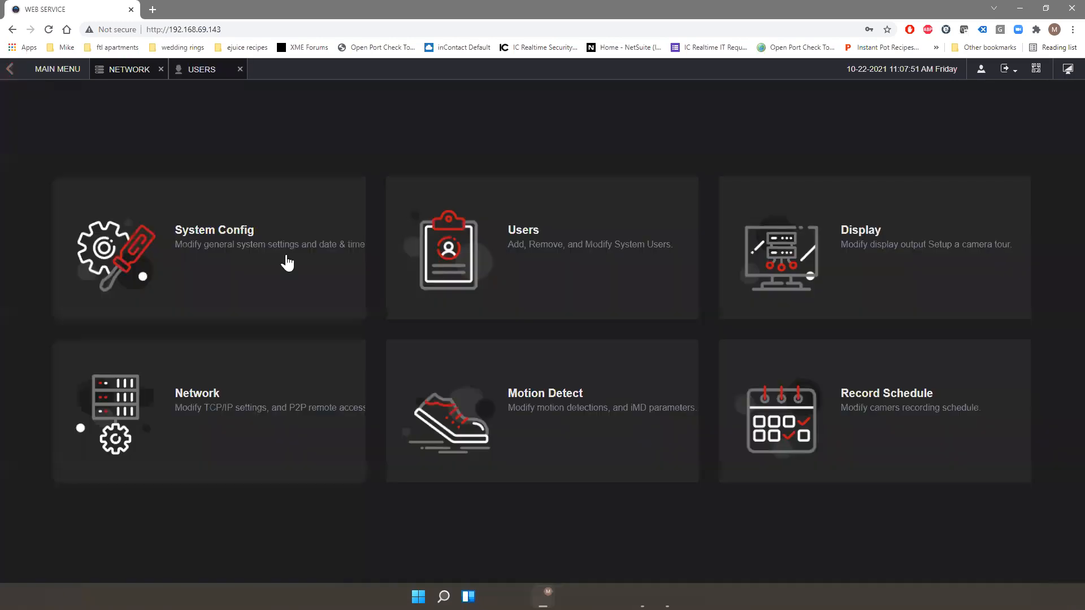
Review the Motion Detect and iMD settings for channel 1, and return to Basic Settings
{"action": "left_click", "coordinate": [482, 407]}
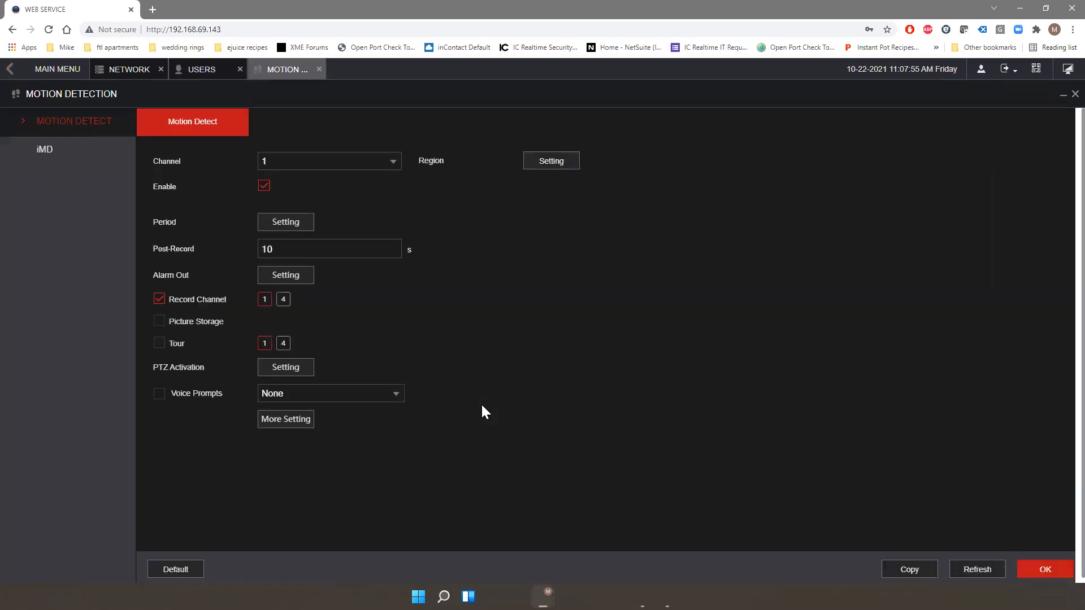
{"action": "left_click", "coordinate": [43, 150]}
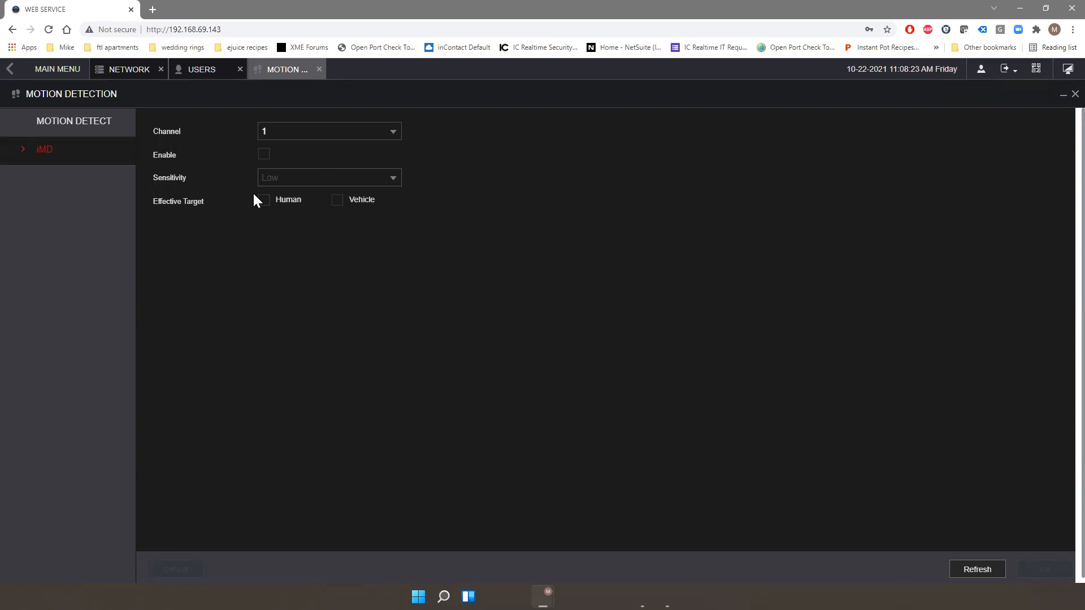
{"action": "left_click", "coordinate": [10, 71]}
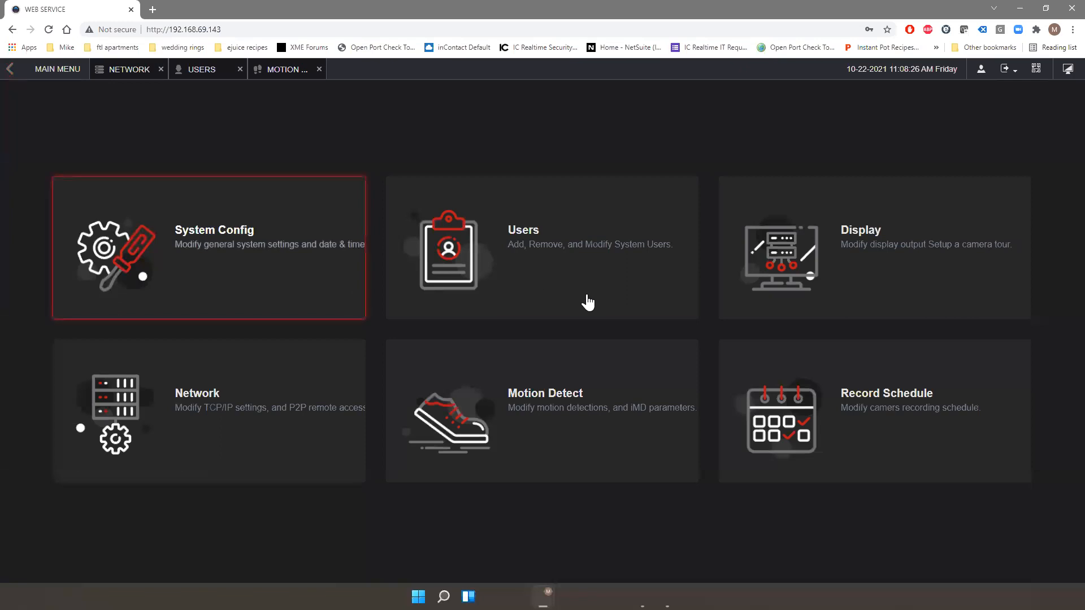
Review the main screen's Display output settings and the camera Tour settings, and return to Basic Settings
{"action": "left_click", "coordinate": [788, 252]}
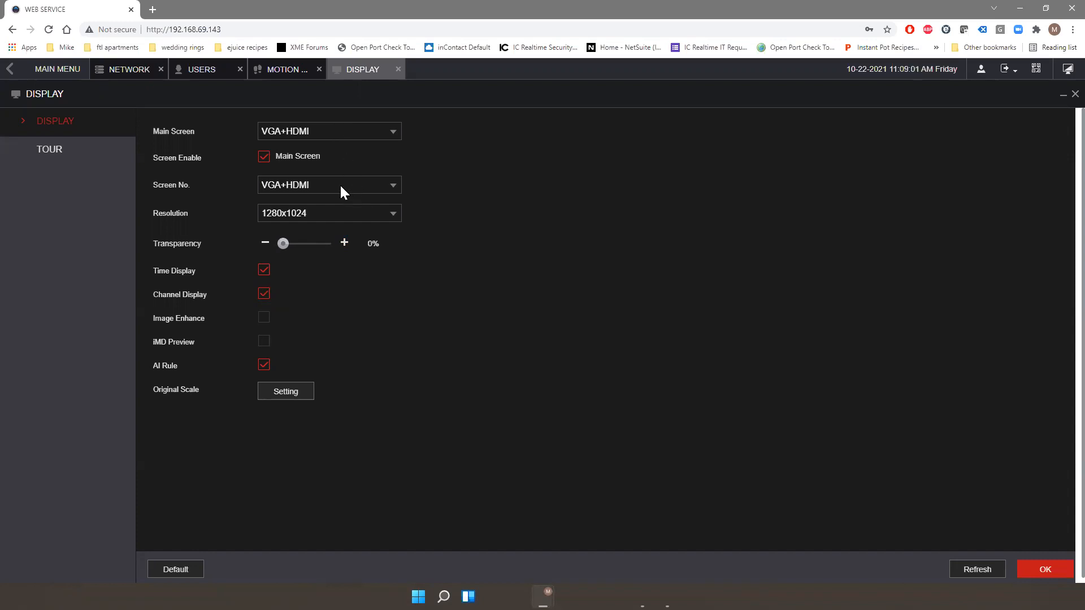
{"action": "left_click", "coordinate": [43, 157]}
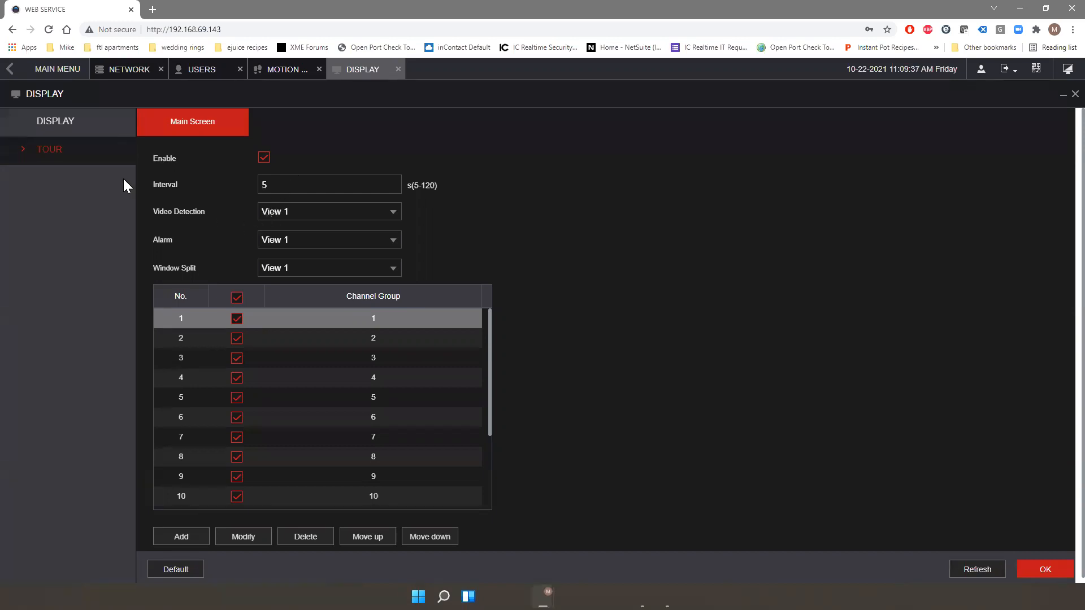
{"action": "left_click", "coordinate": [10, 74]}
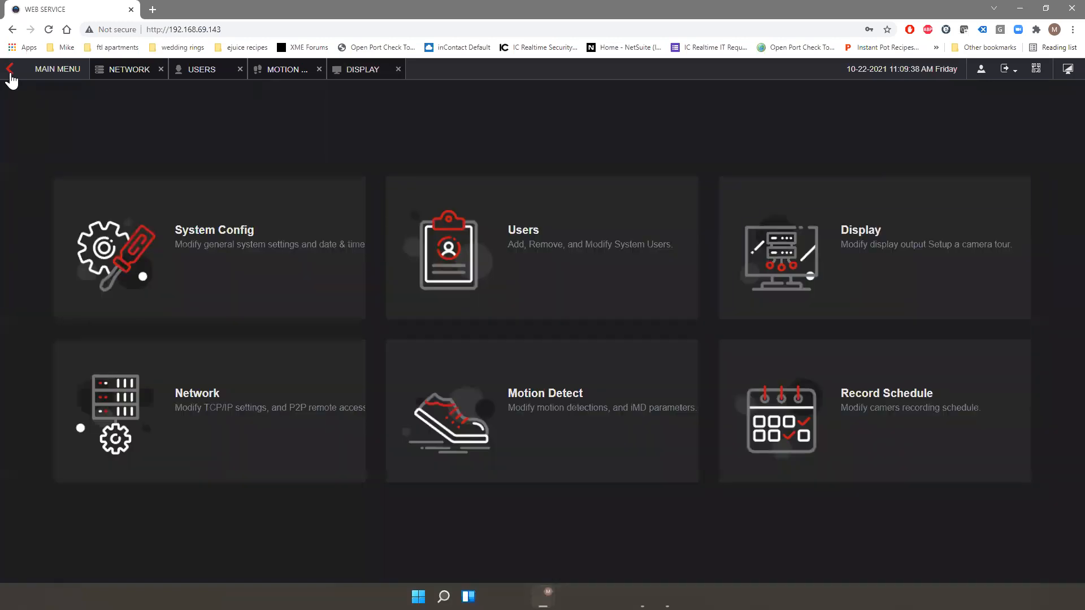
Review channel 1's recording schedule and Sunday's period settings, and return to Basic Settings
{"action": "left_click", "coordinate": [841, 443]}
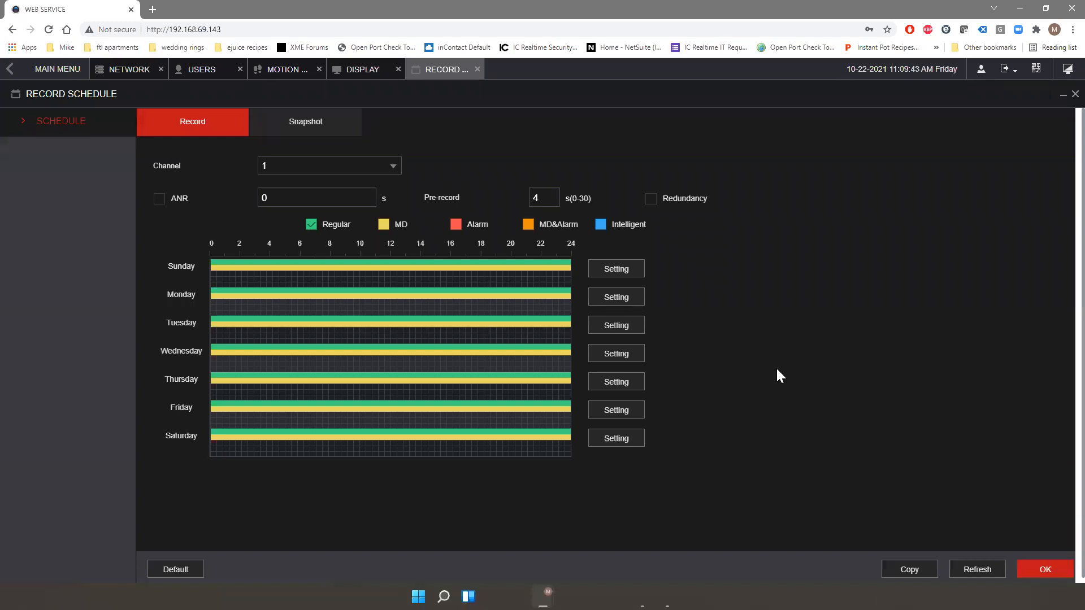
{"action": "left_click", "coordinate": [628, 271]}
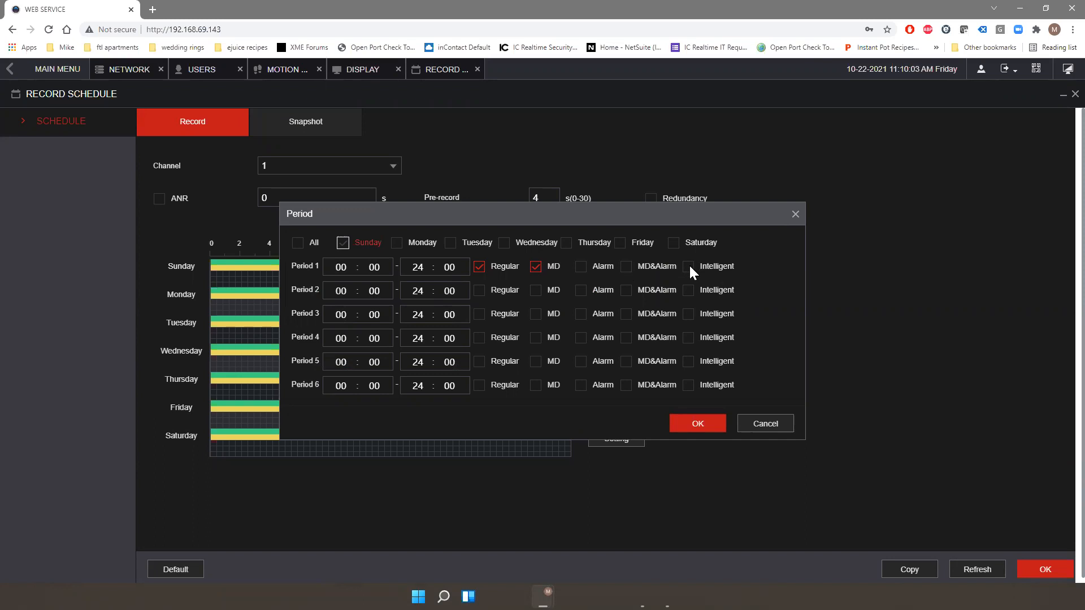
{"action": "left_click", "coordinate": [795, 215]}
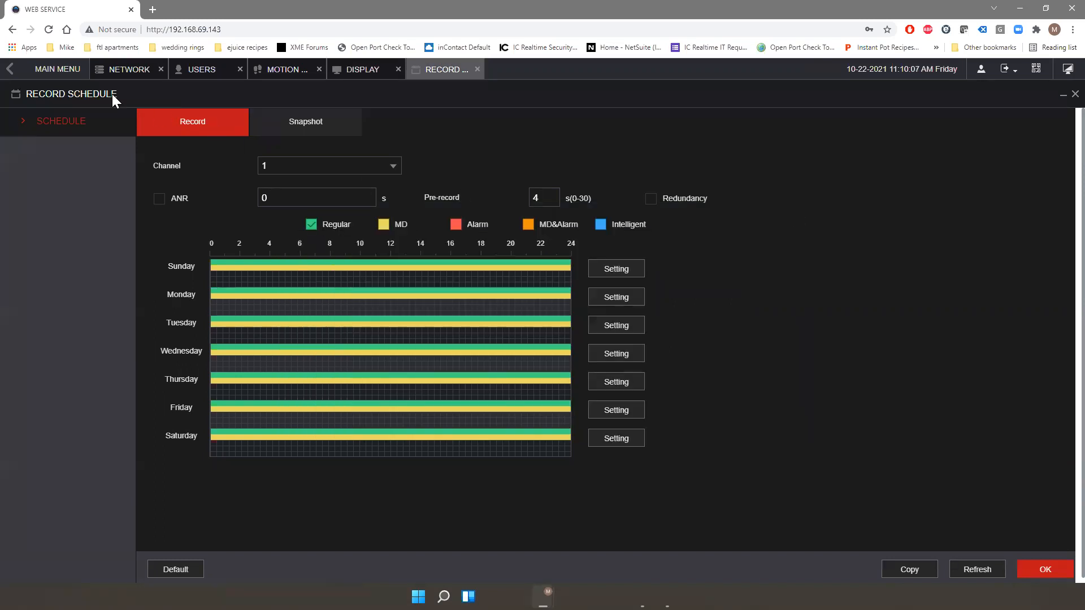
{"action": "left_click", "coordinate": [9, 70]}
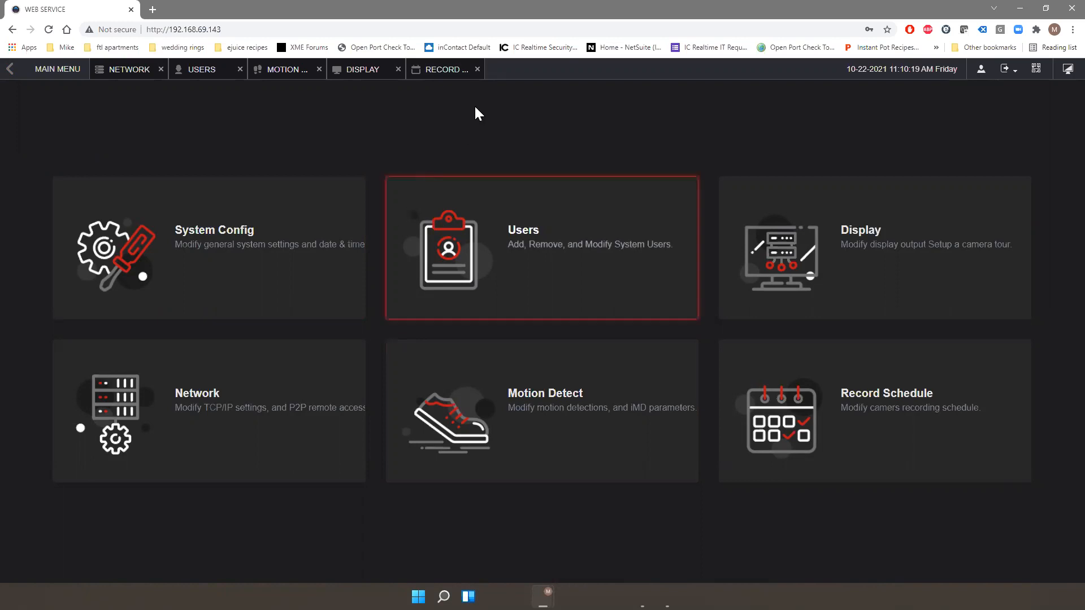
Close the open Record Schedule, Display, Motion Detection, Users and Network pages, and return to the main menu
{"action": "left_click", "coordinate": [477, 69]}
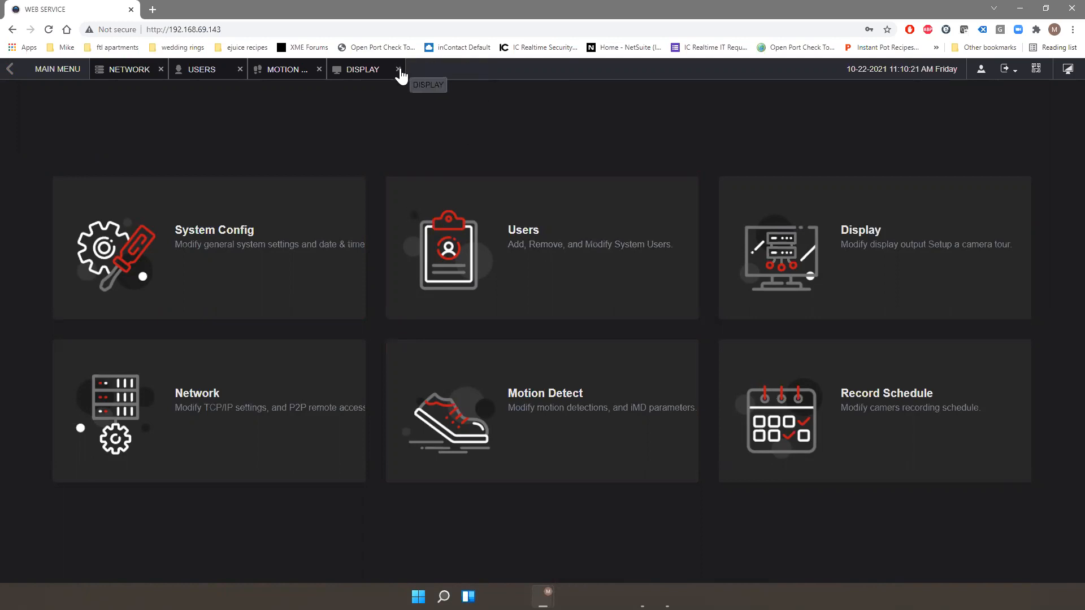
{"action": "left_click", "coordinate": [398, 69]}
{"action": "left_click", "coordinate": [320, 69]}
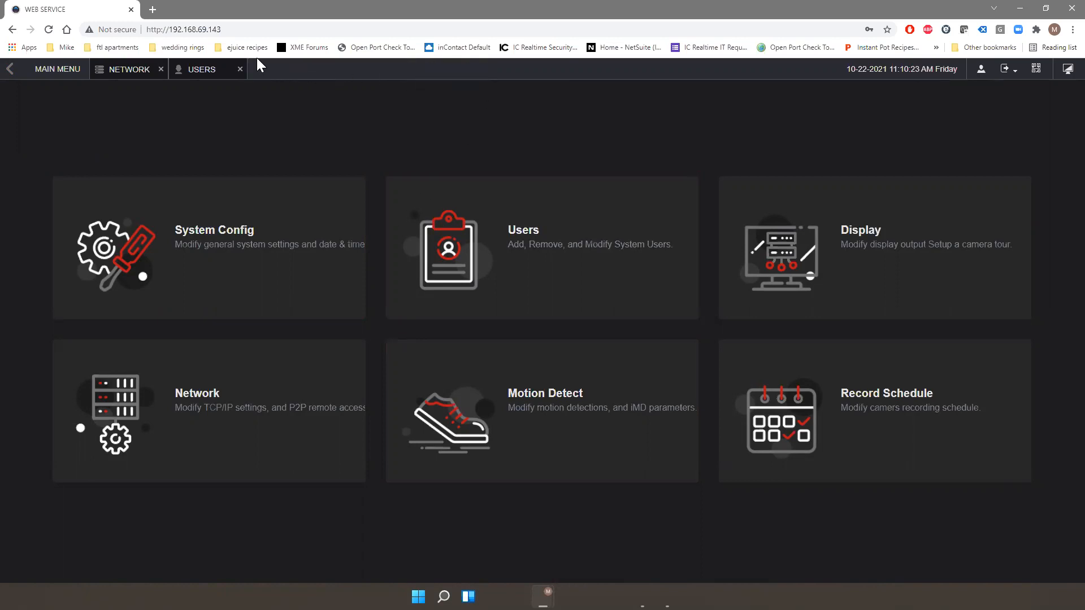
{"action": "left_click", "coordinate": [240, 69]}
{"action": "left_click", "coordinate": [161, 70]}
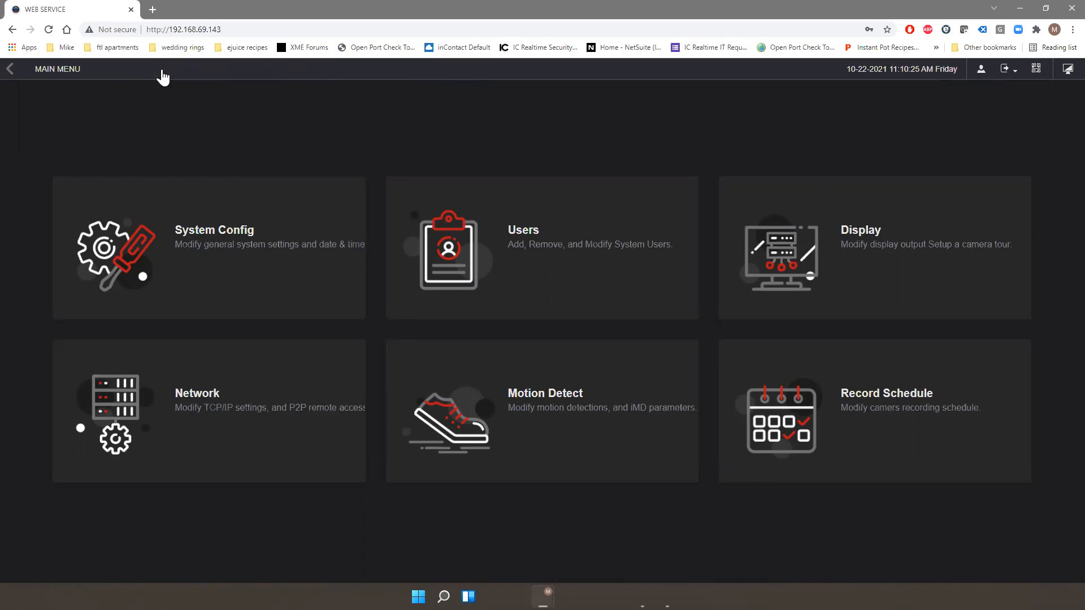
{"action": "left_click", "coordinate": [8, 70]}
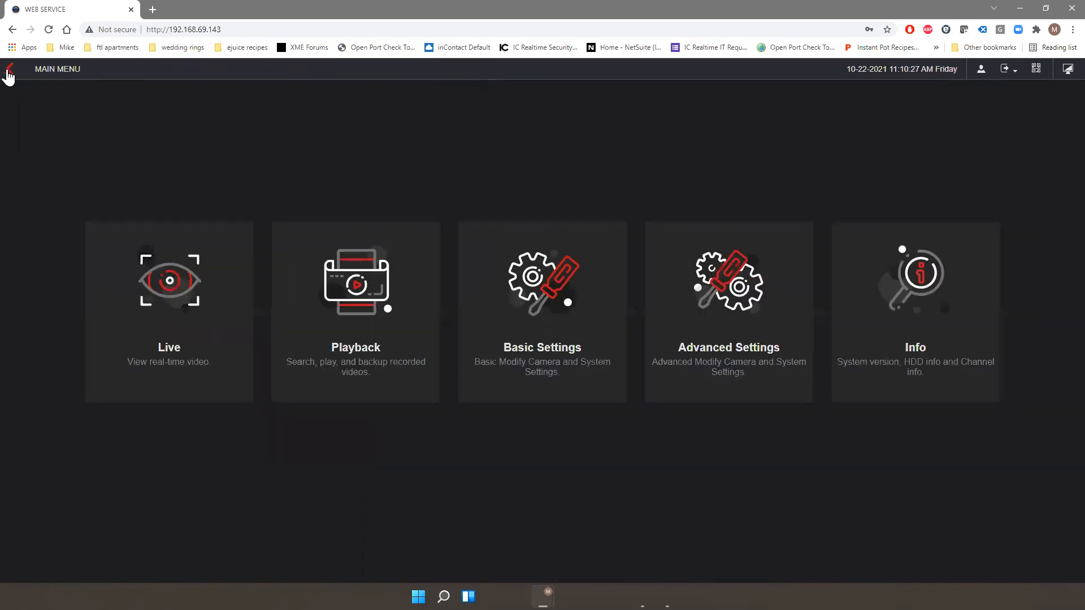
In the advanced Camera Configuration, search the network for devices and inspect the Manual Add form without adding a camera
{"action": "left_click", "coordinate": [733, 312]}
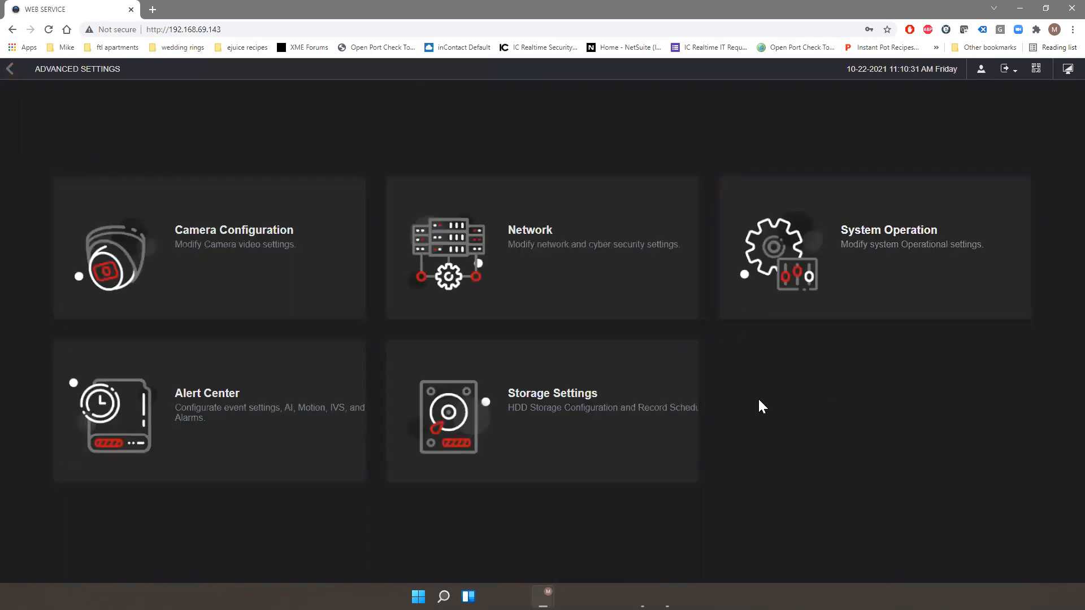
{"action": "left_click", "coordinate": [299, 308]}
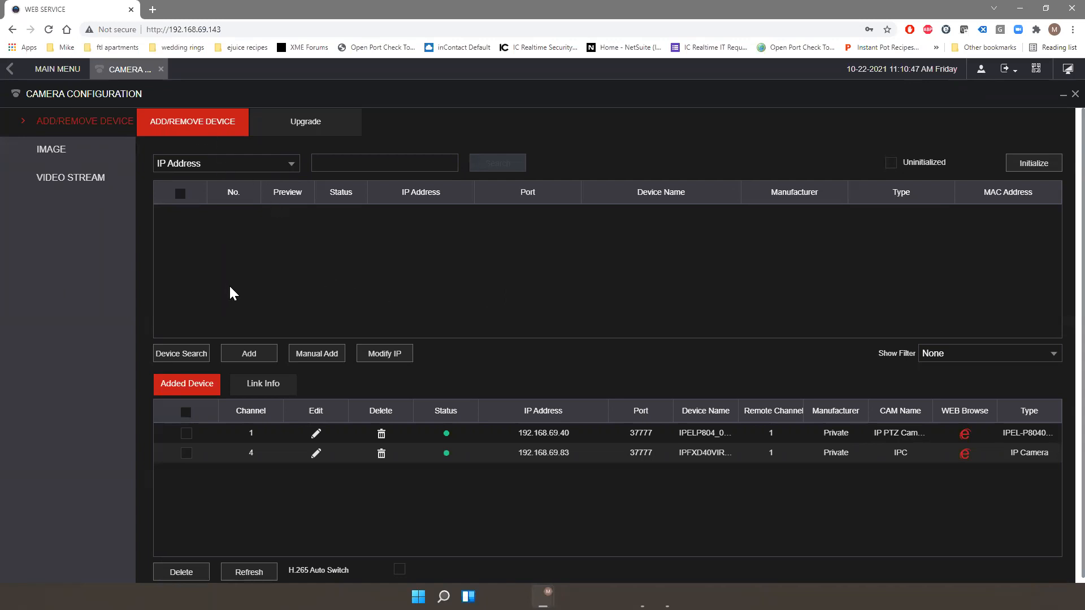
{"action": "left_click", "coordinate": [193, 356]}
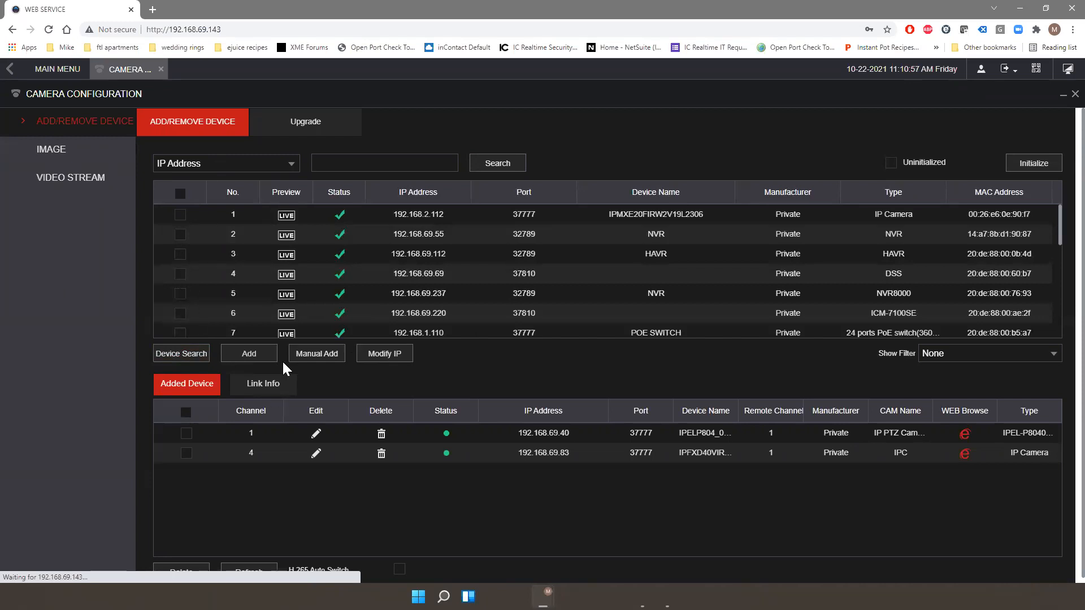
{"action": "left_click", "coordinate": [330, 354]}
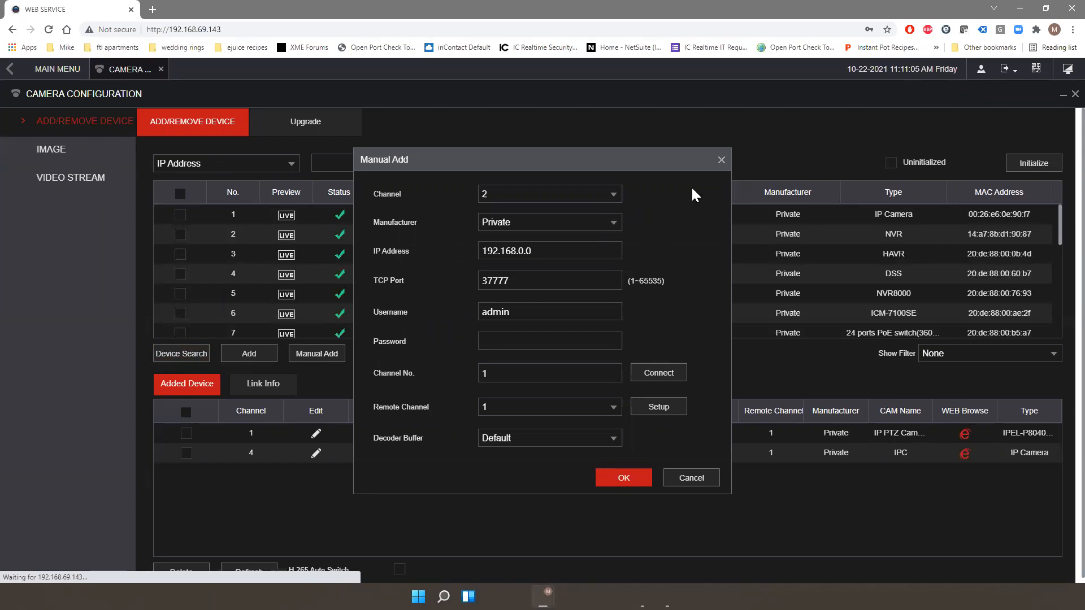
{"action": "left_click", "coordinate": [721, 161]}
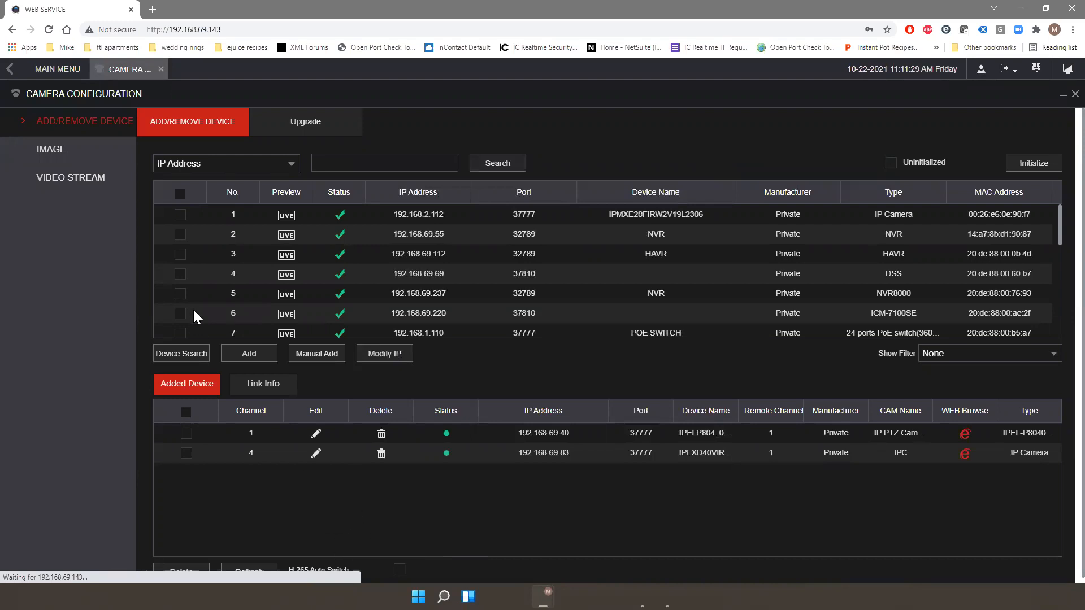
Review channel 1's Image and Video Stream encode settings, and return to Advanced Settings
{"action": "left_click", "coordinate": [64, 155]}
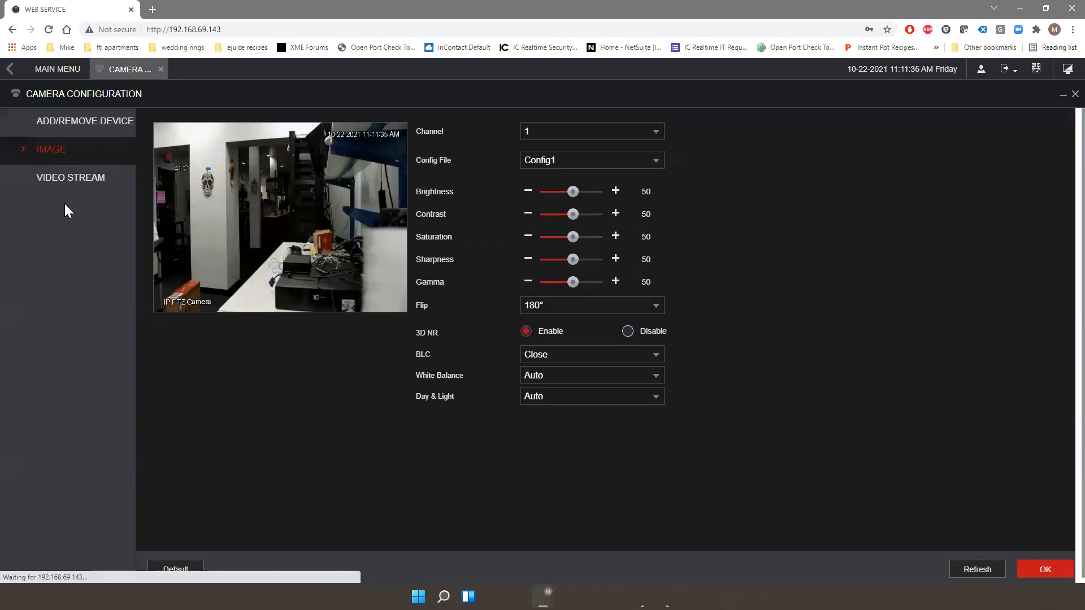
{"action": "left_click", "coordinate": [64, 178]}
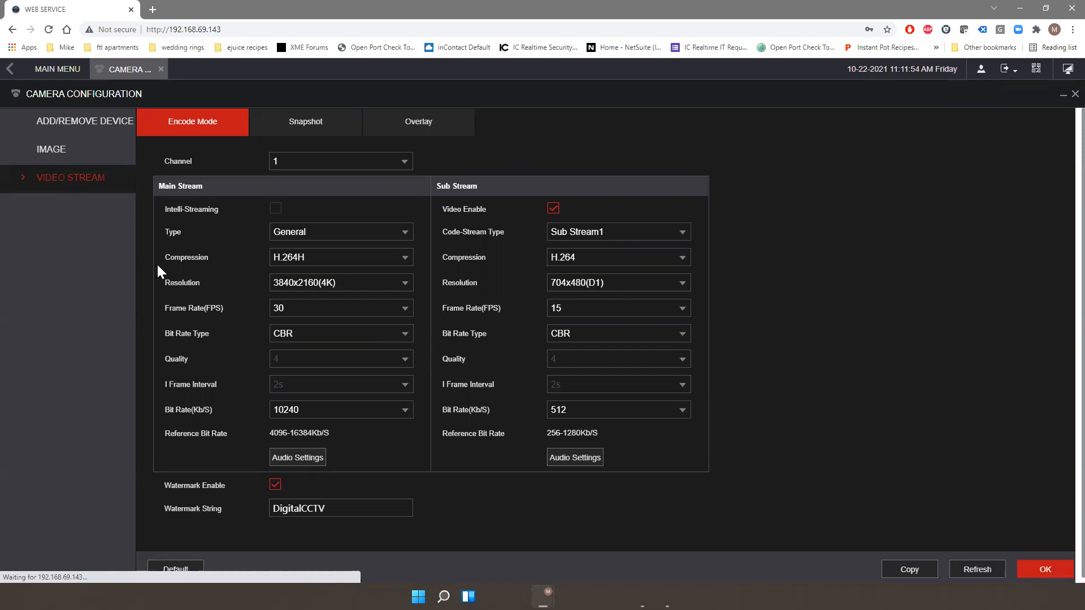
{"action": "left_click", "coordinate": [8, 71]}
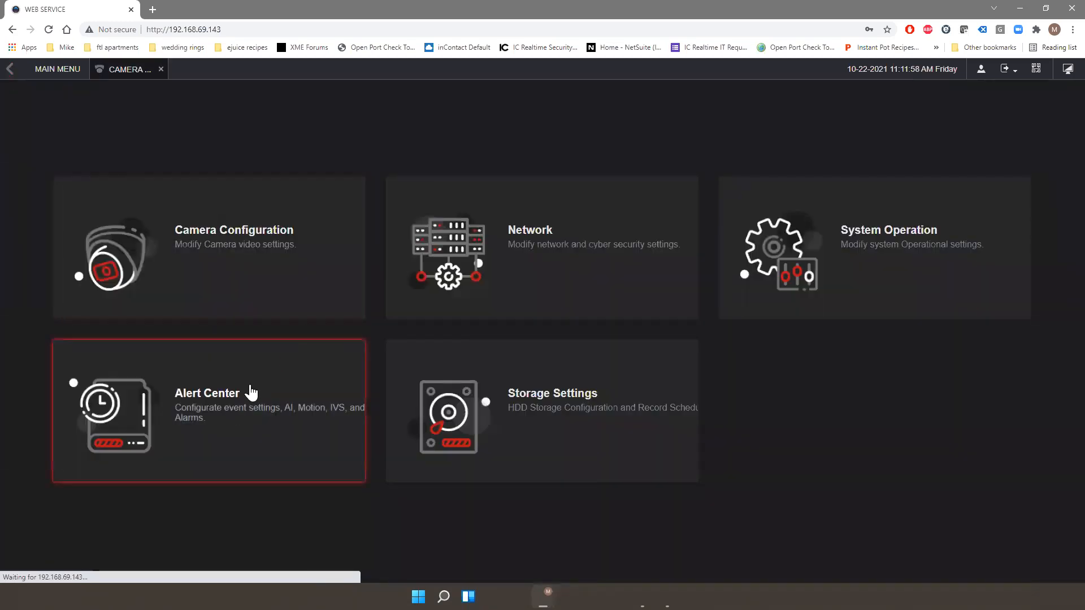
Review the Alert Center's Intelligence settings from Smart Plan and Face Detection through IVS, People Counting, Heat Map and iMD
{"action": "left_click", "coordinate": [250, 389]}
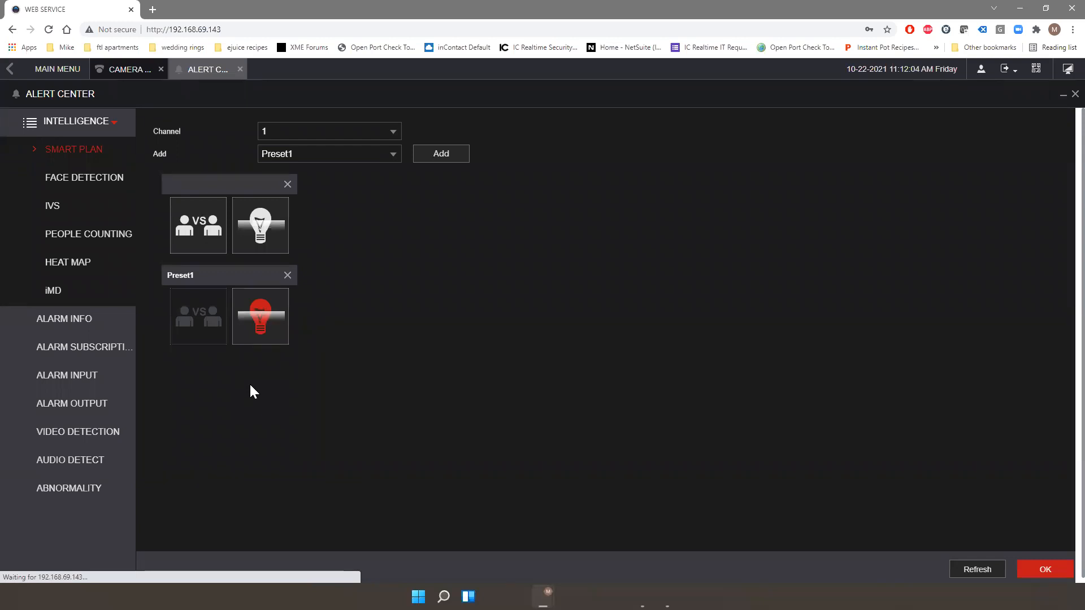
{"action": "left_click", "coordinate": [82, 173]}
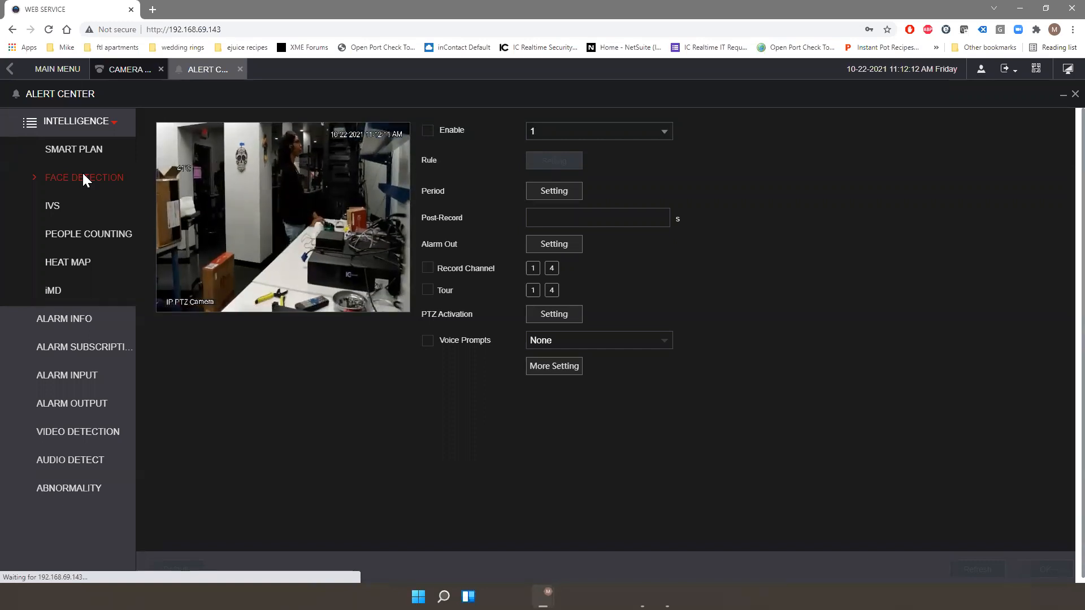
{"action": "left_click", "coordinate": [57, 203]}
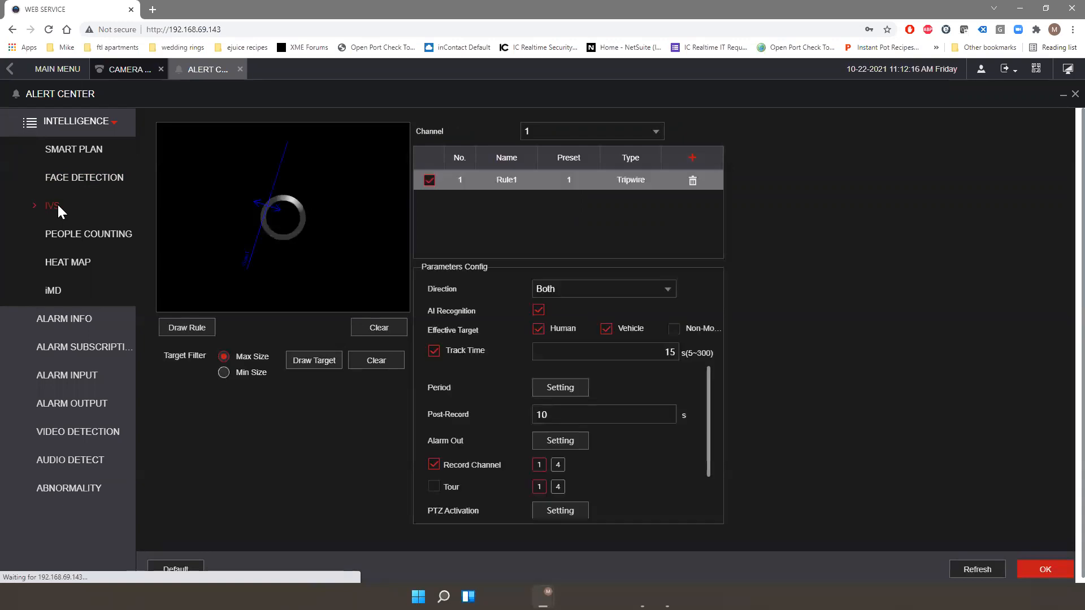
{"action": "left_click", "coordinate": [69, 235]}
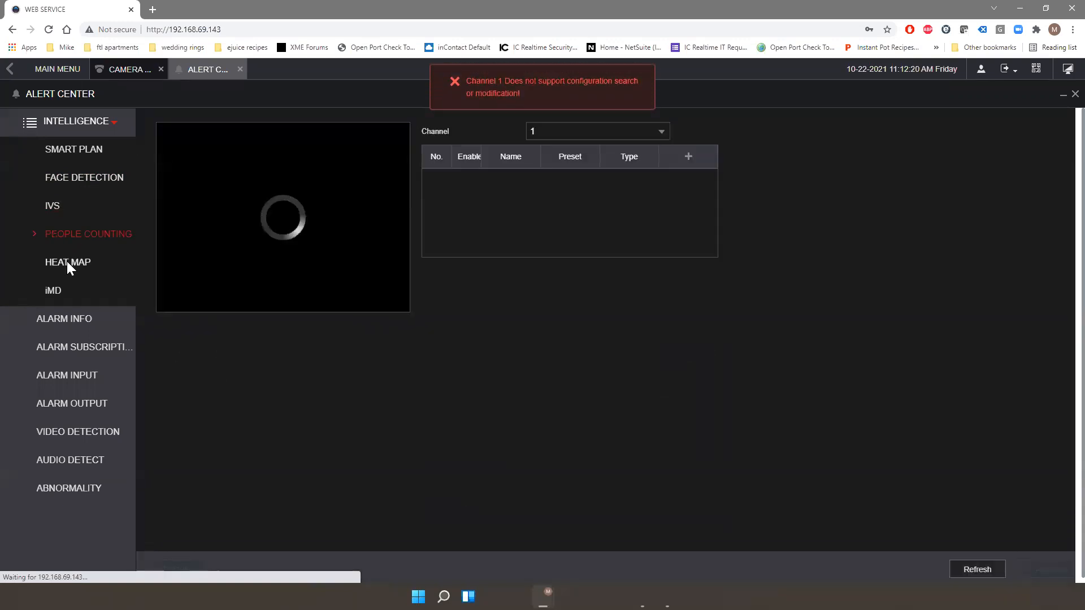
{"action": "left_click", "coordinate": [67, 261]}
{"action": "left_click", "coordinate": [53, 288]}
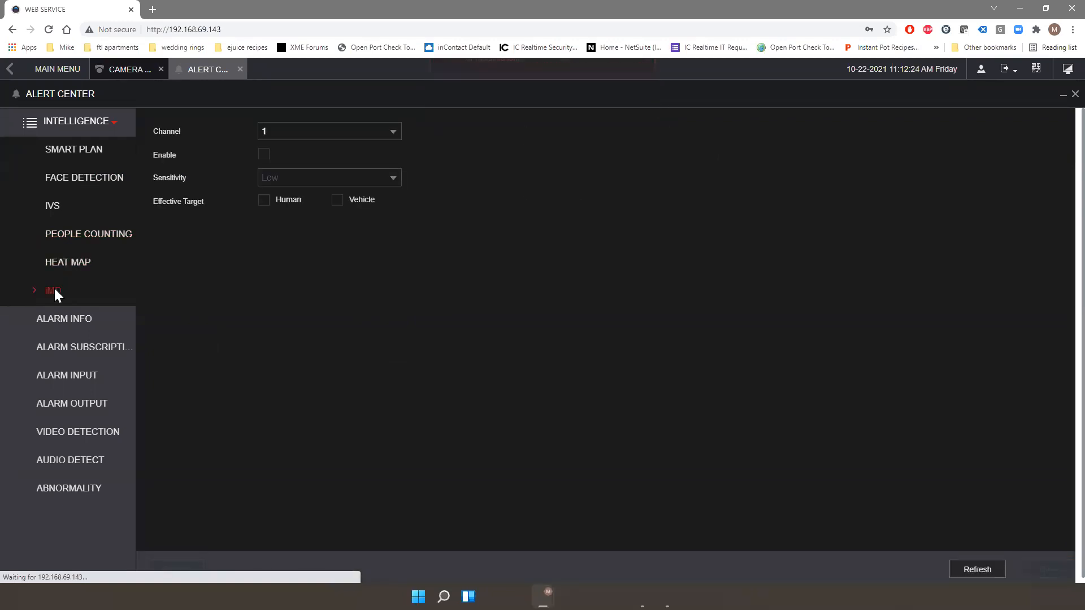
Review the Alert Center's Alarm Info, Alarm Subscription, local Alarm Input and Alarm Output settings
{"action": "left_click", "coordinate": [85, 318]}
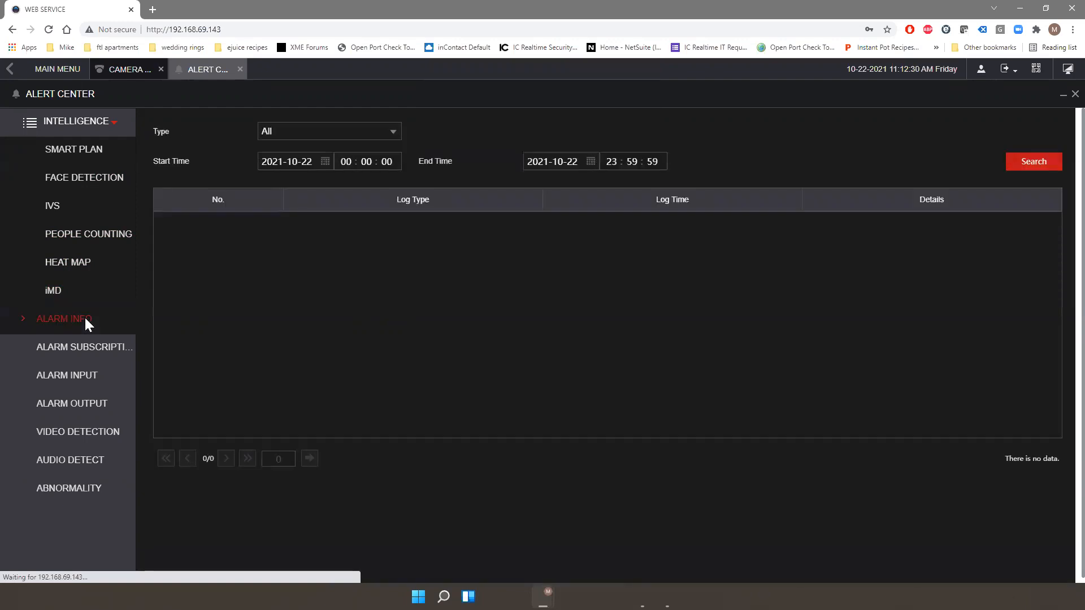
{"action": "left_click", "coordinate": [74, 353]}
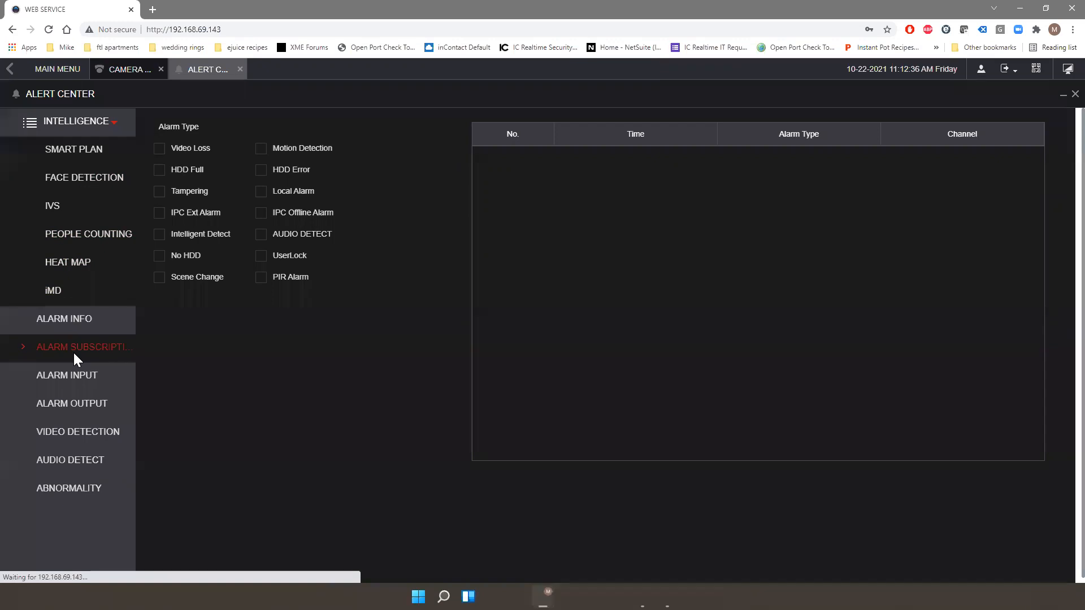
{"action": "left_click", "coordinate": [68, 376]}
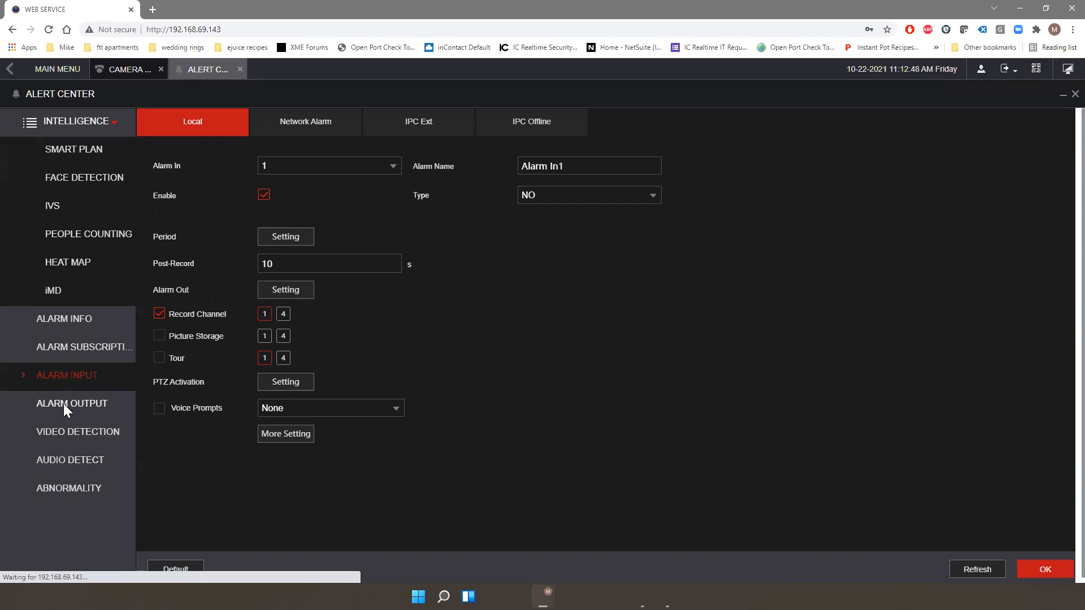
{"action": "left_click", "coordinate": [63, 403]}
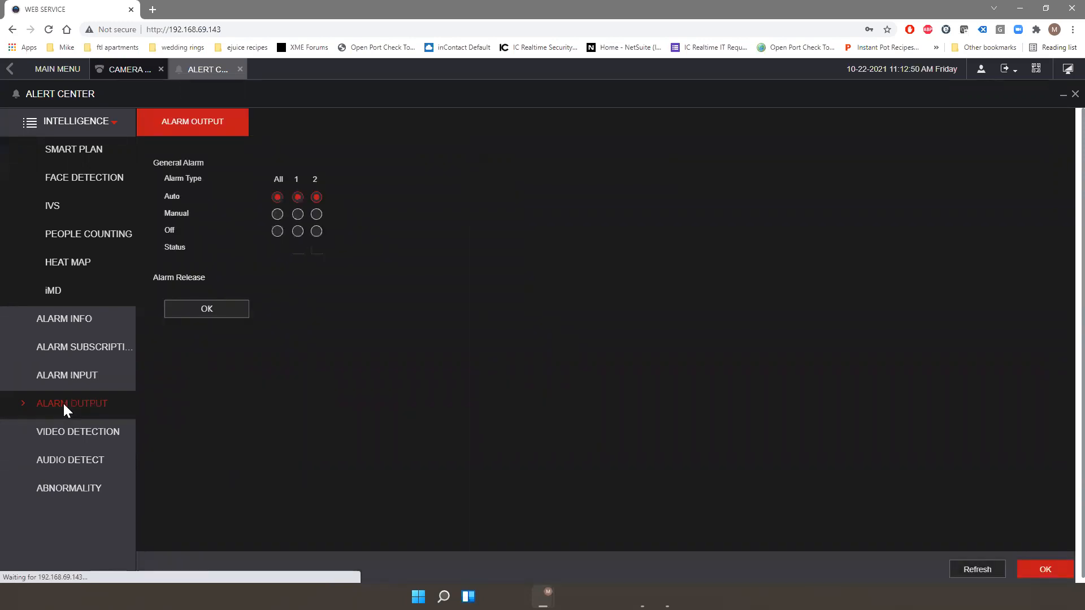
Review the Video Detection, Audio Detect, and HDD and network Abnormality settings, and return to Advanced Settings
{"action": "left_click", "coordinate": [62, 434]}
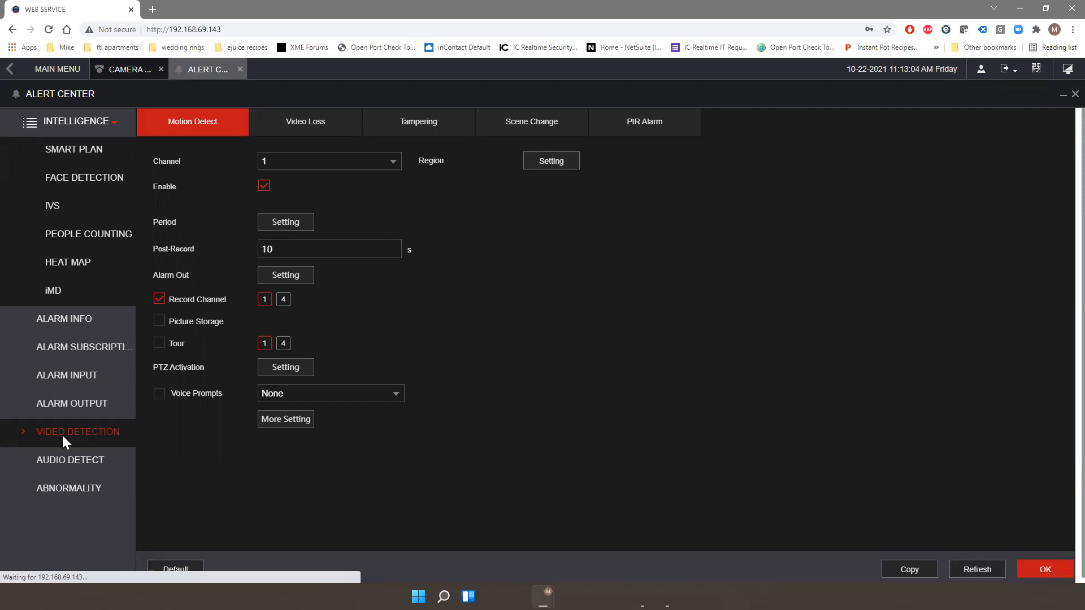
{"action": "left_click", "coordinate": [78, 464]}
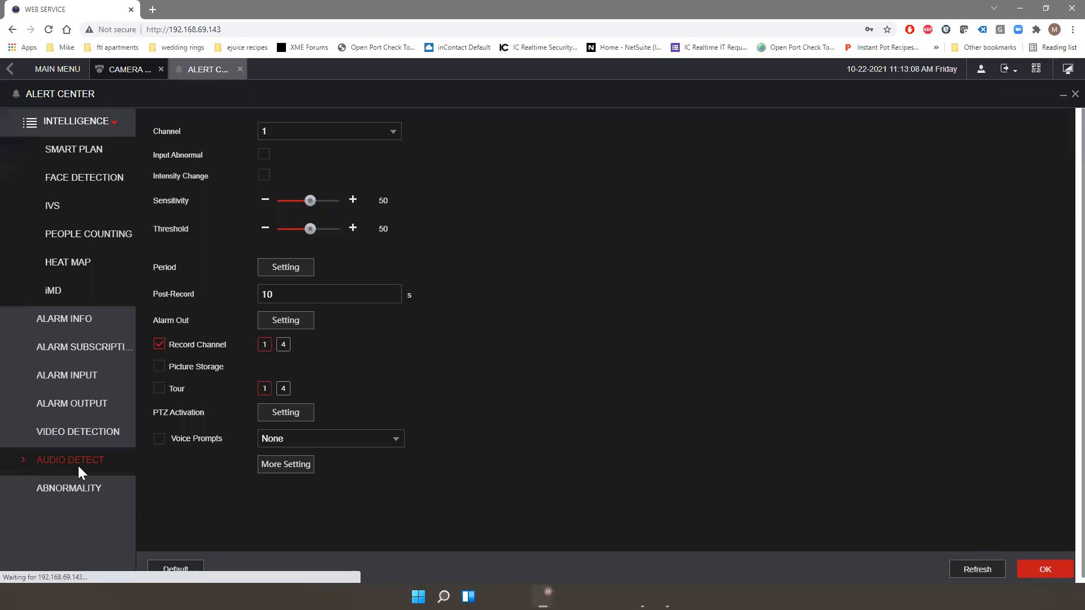
{"action": "left_click", "coordinate": [72, 490]}
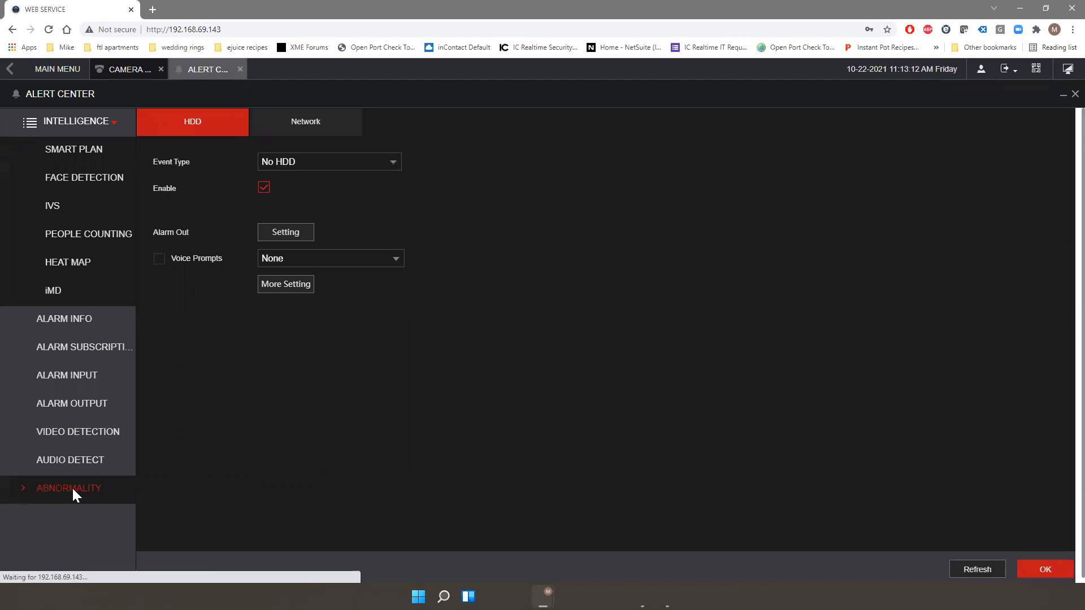
{"action": "left_click", "coordinate": [331, 133]}
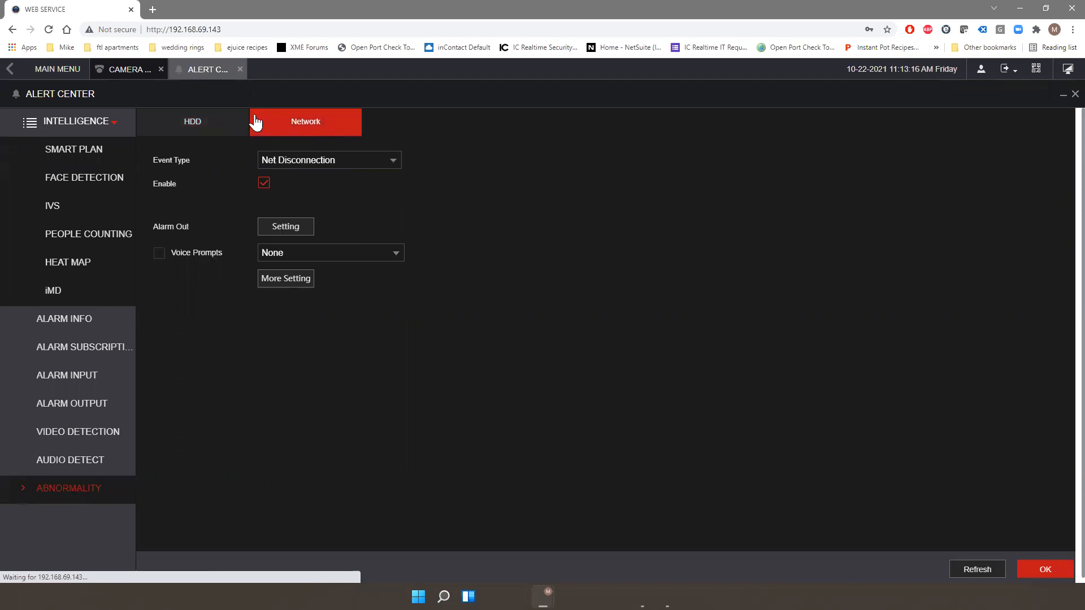
{"action": "left_click", "coordinate": [10, 70]}
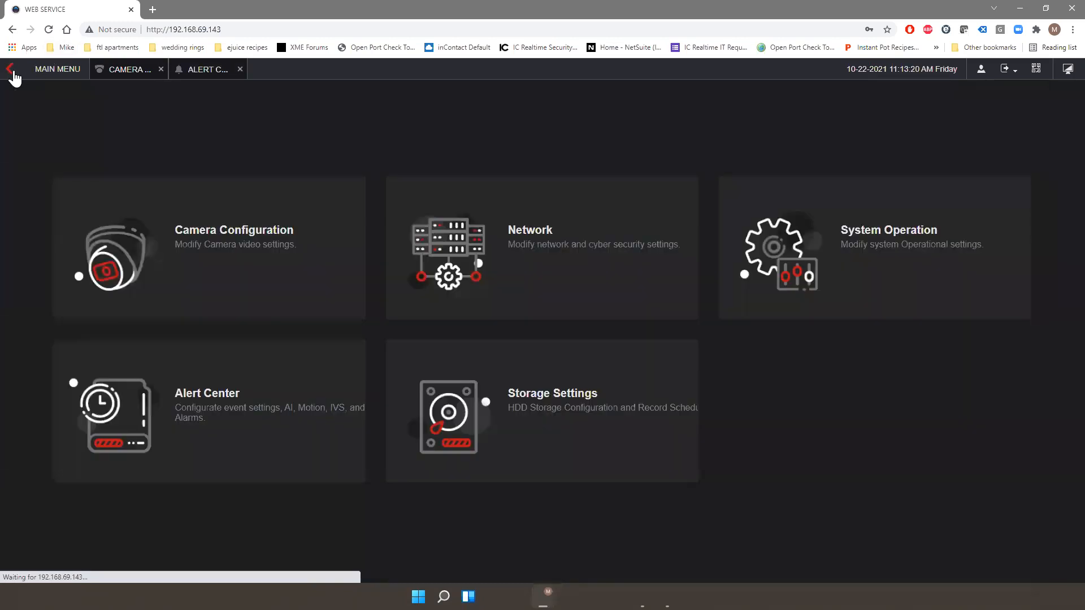
Review the advanced Network settings for TCP/IP, Port, DDNS and Switch
{"action": "left_click", "coordinate": [514, 278]}
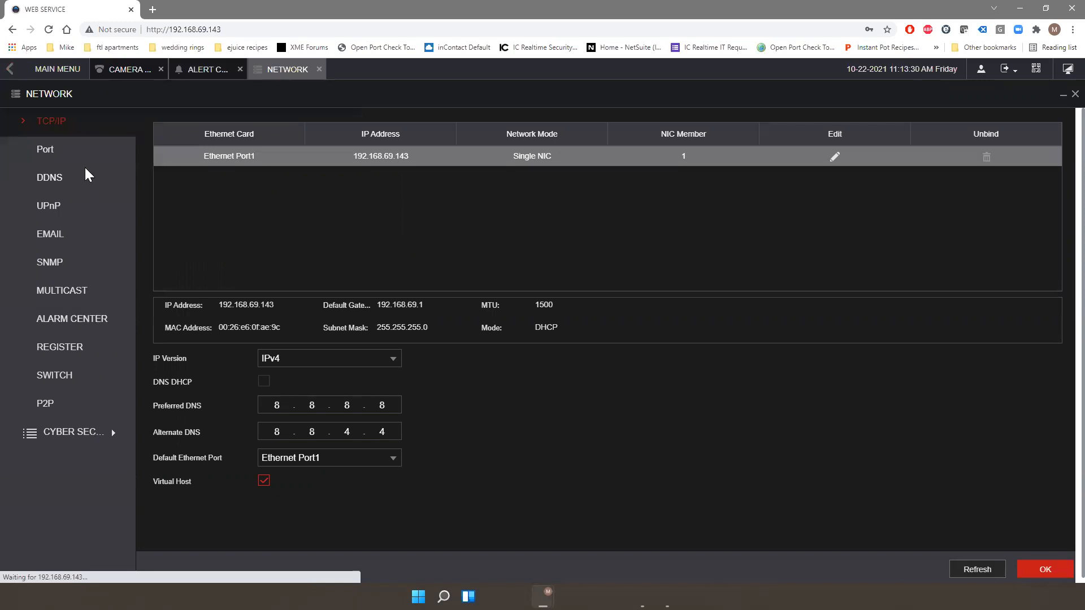
{"action": "left_click", "coordinate": [58, 157]}
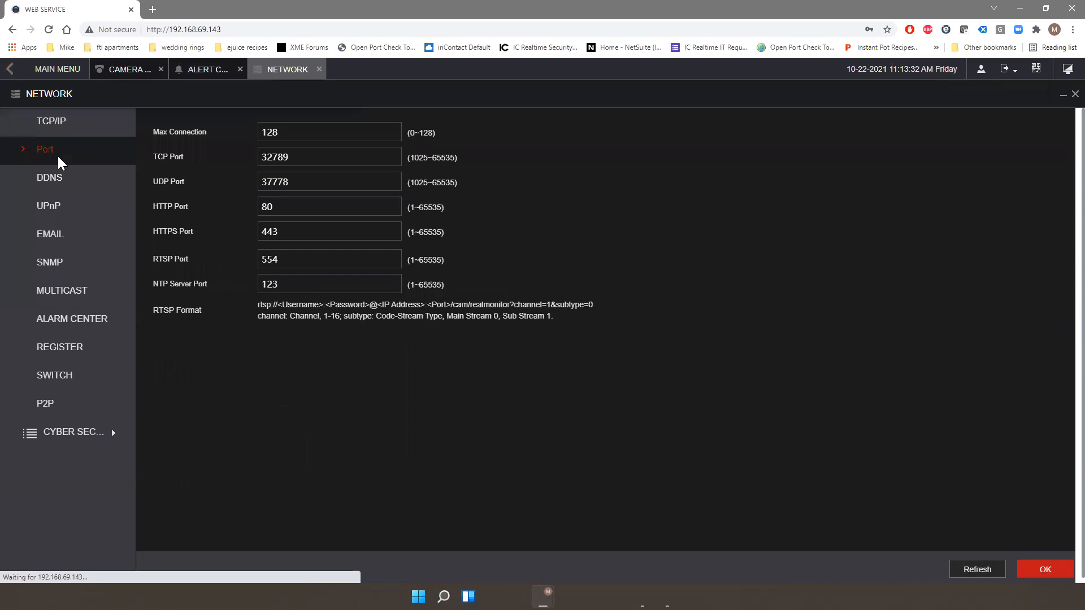
{"action": "left_click", "coordinate": [51, 179]}
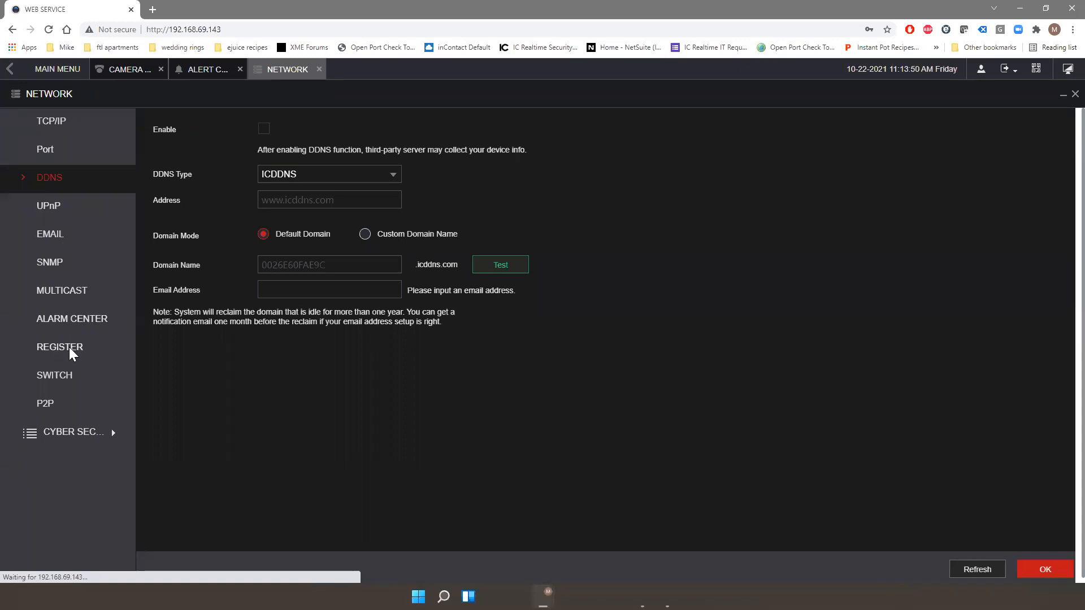
{"action": "left_click", "coordinate": [58, 367]}
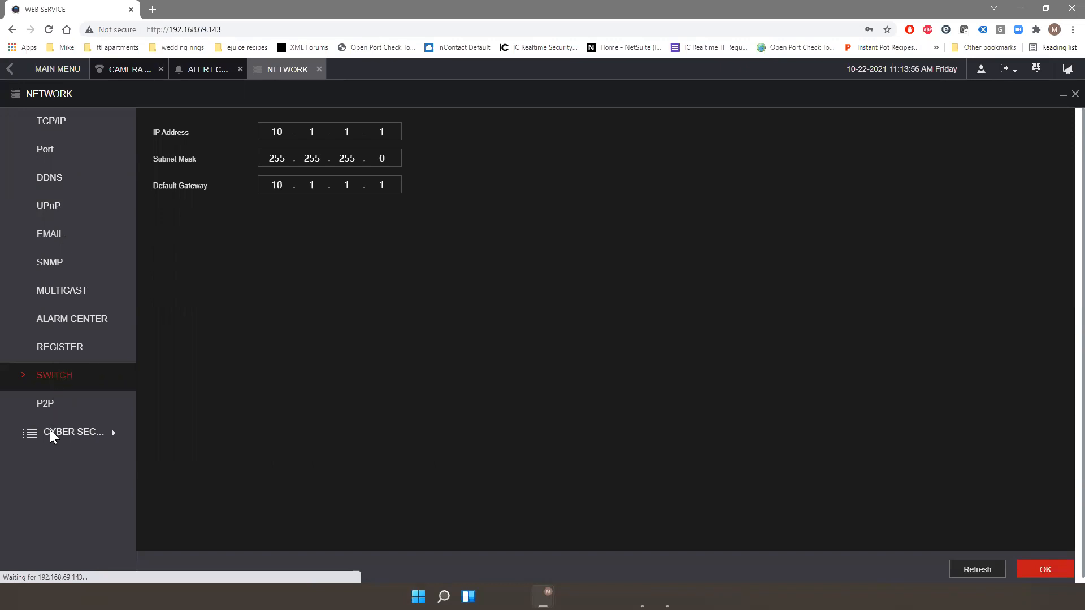
Review the Cyber Security section's Security Status and System Service settings, including the CGI Auth choices
{"action": "left_click", "coordinate": [114, 436]}
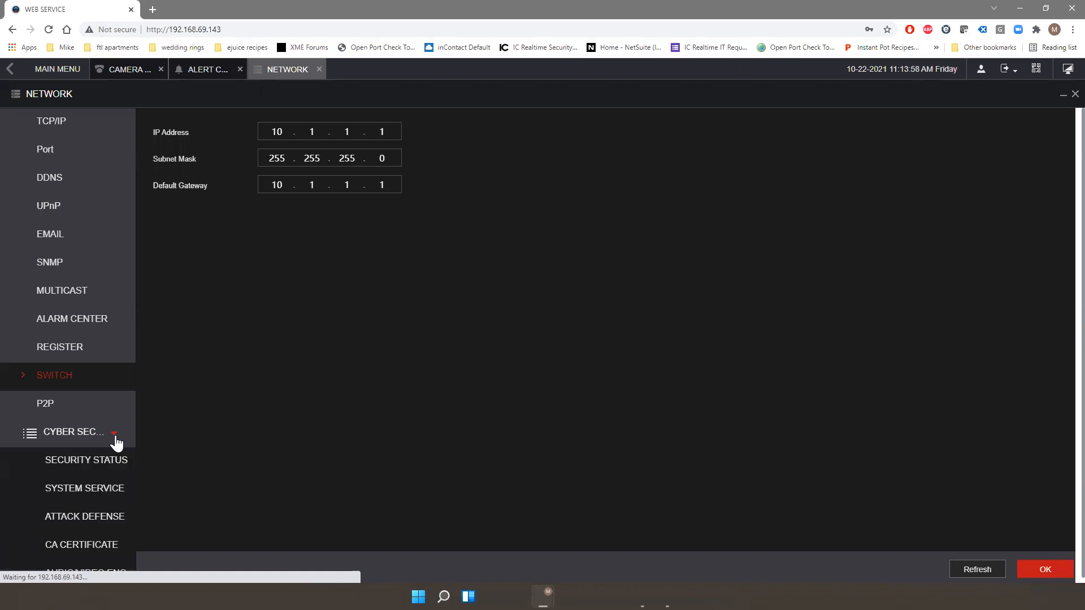
{"action": "scroll", "coordinate": [101, 450], "scroll_direction": "down", "scroll_amount": 1}
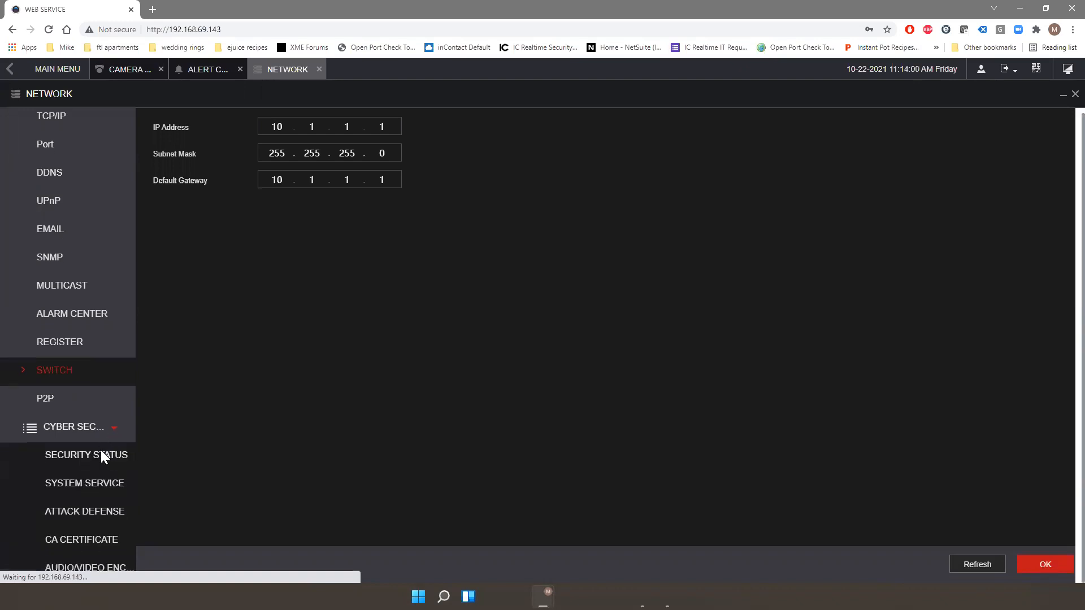
{"action": "left_click", "coordinate": [89, 454]}
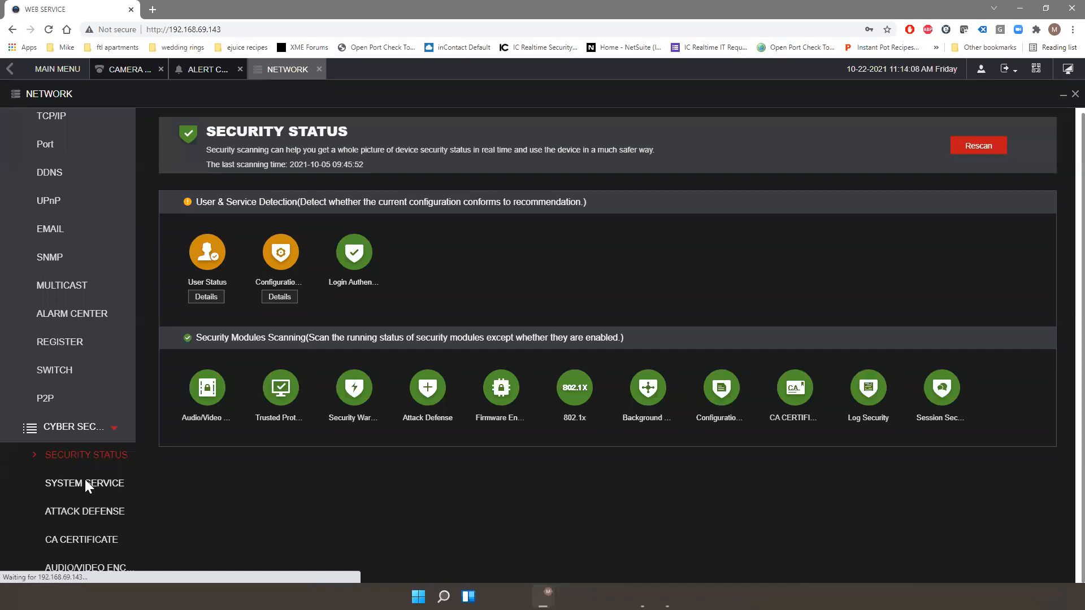
{"action": "left_click", "coordinate": [85, 482]}
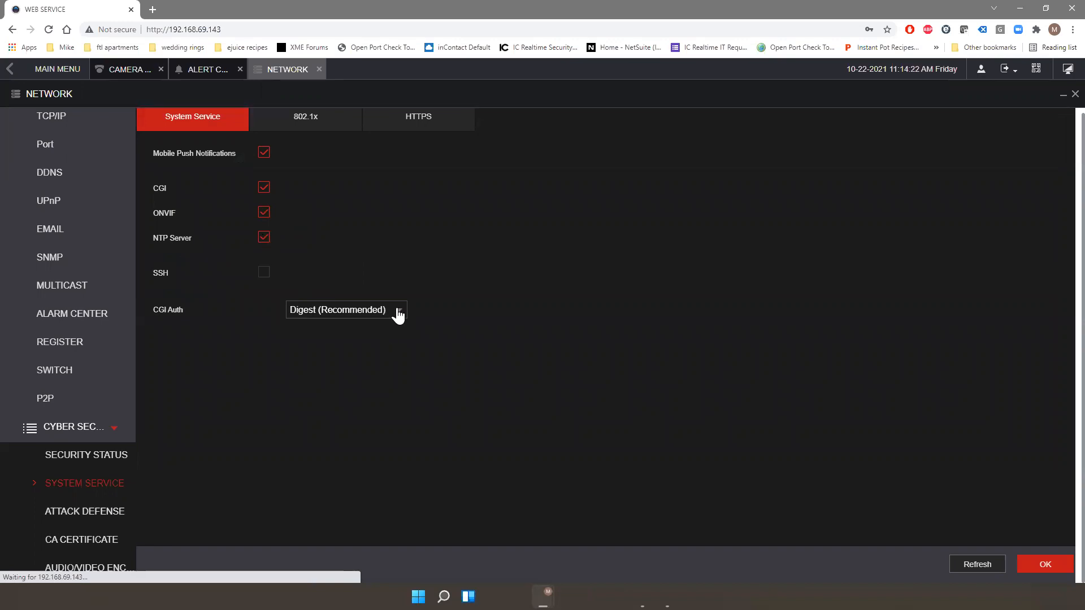
{"action": "left_click", "coordinate": [398, 315]}
{"action": "left_click", "coordinate": [439, 308]}
Review the Attack Defense settings for Firewall, Account Lockout, Anti-DoS Attack and Sync Time-Allowlist, and view the device CA certificates
{"action": "left_click", "coordinate": [91, 510]}
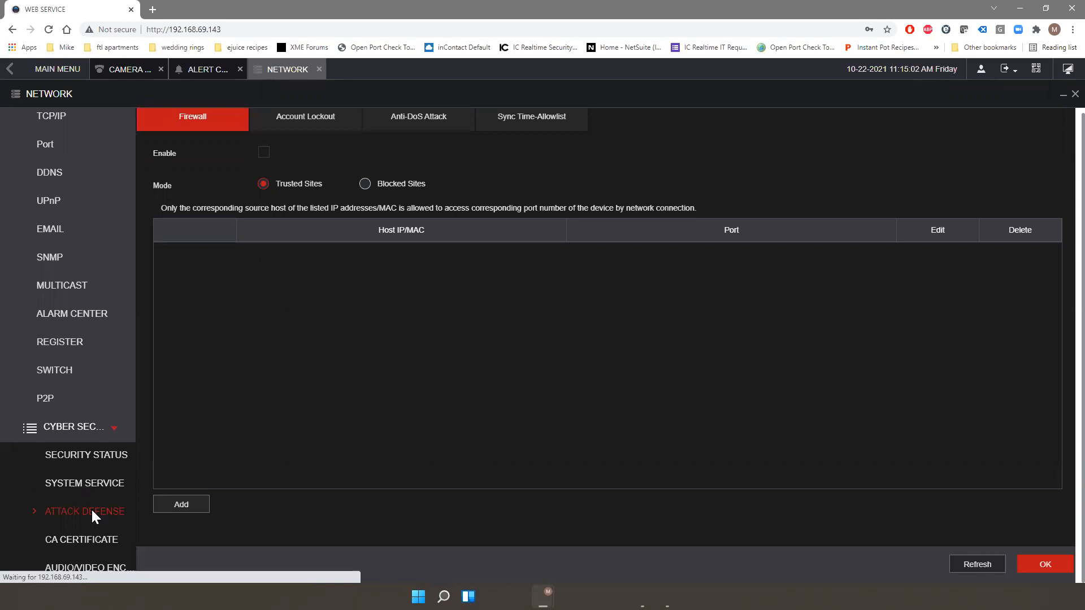
{"action": "left_click", "coordinate": [318, 129]}
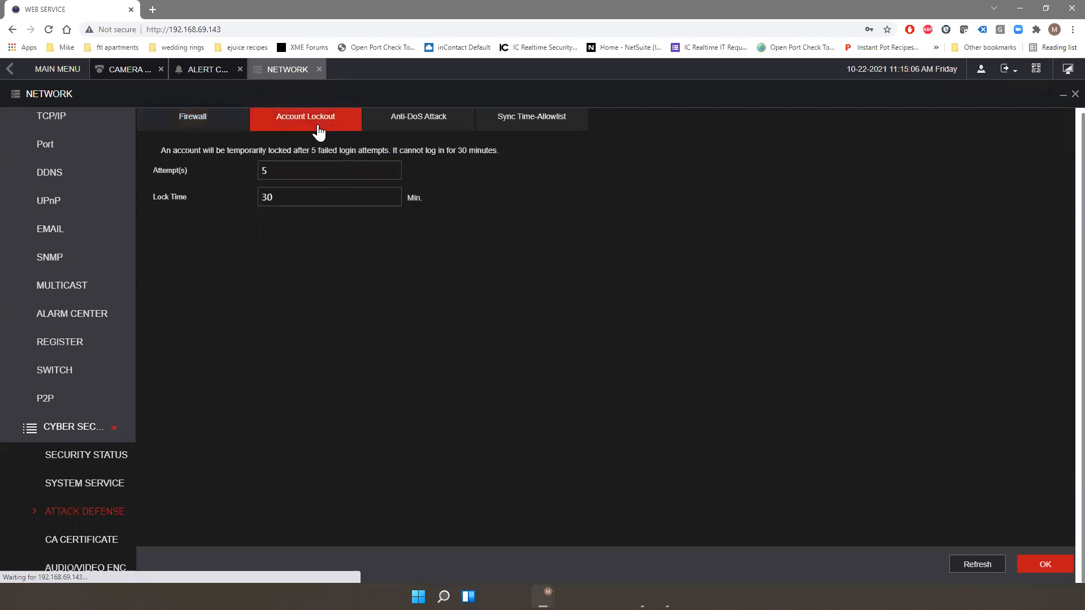
{"action": "left_click", "coordinate": [414, 124]}
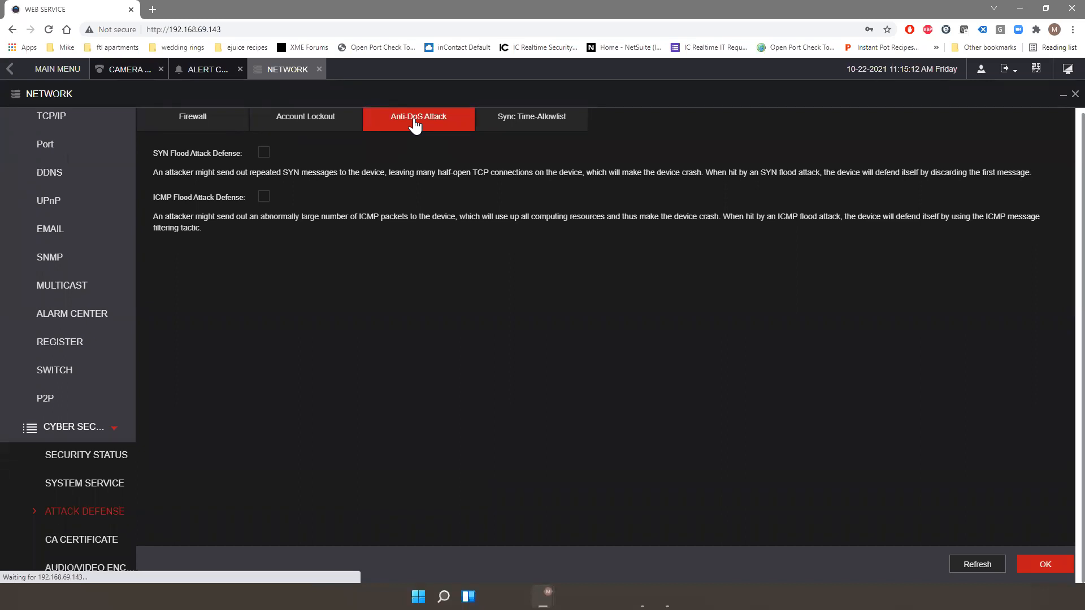
{"action": "left_click", "coordinate": [510, 127]}
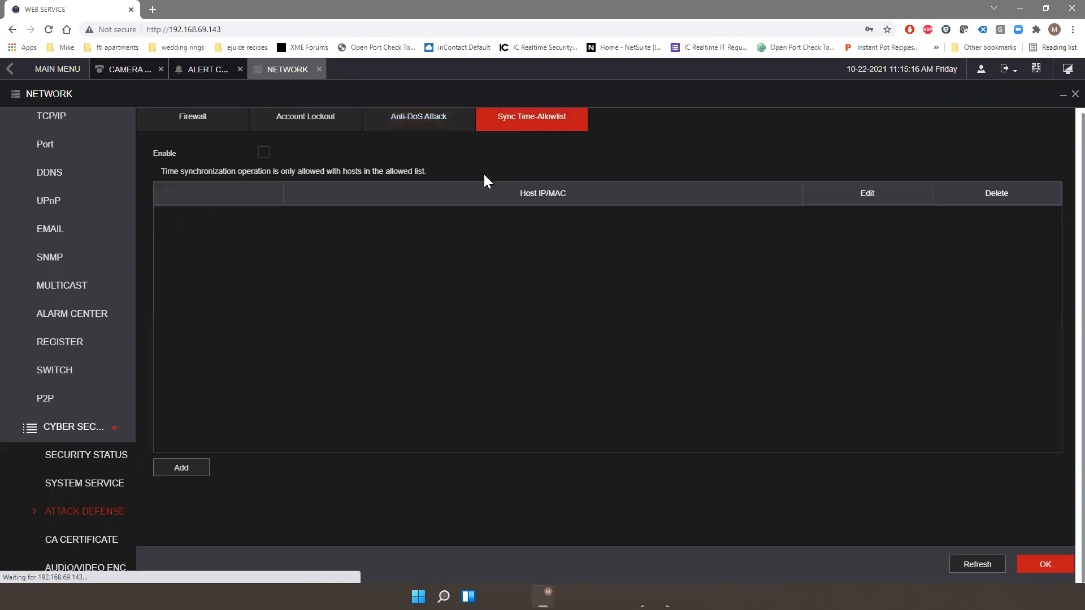
{"action": "left_click", "coordinate": [82, 541]}
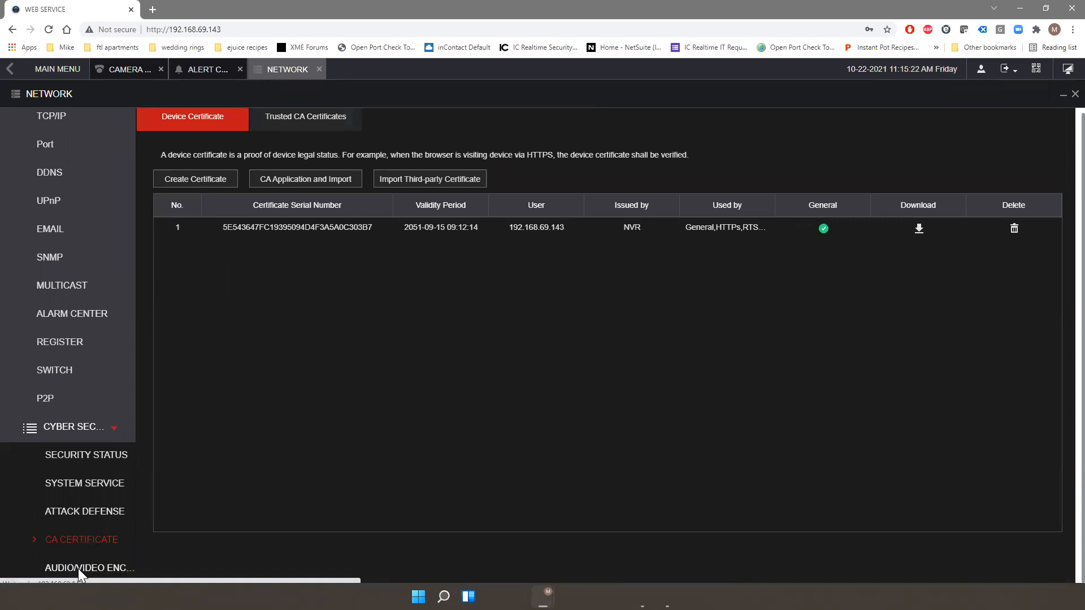
Review the Audio/Video Encryption settings for Private Protocol and RTSP over TLS, and return to Advanced Settings
{"action": "left_click", "coordinate": [78, 569]}
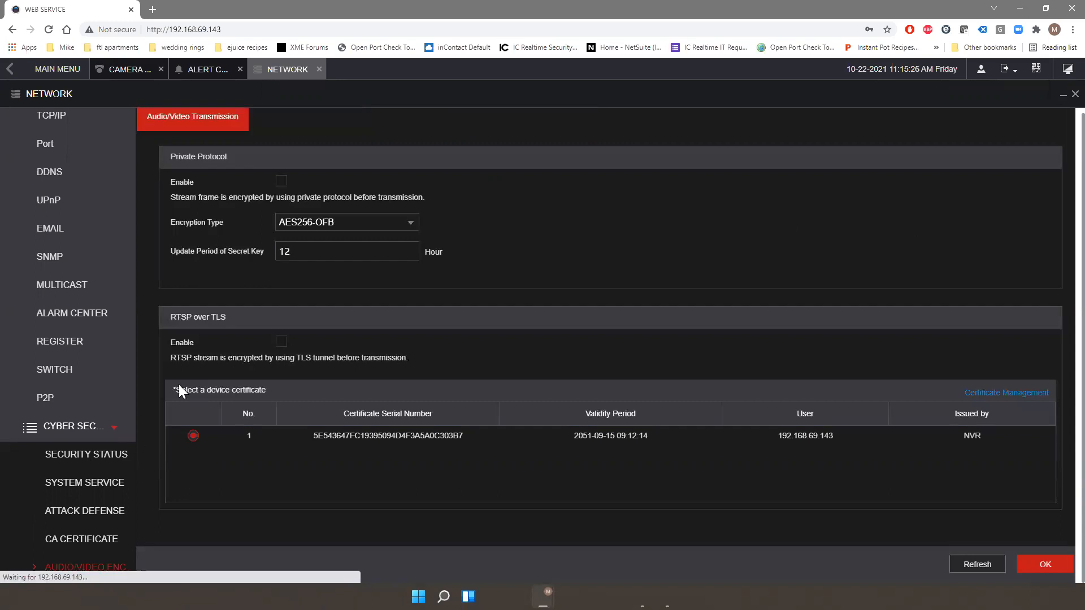
{"action": "left_click", "coordinate": [14, 74]}
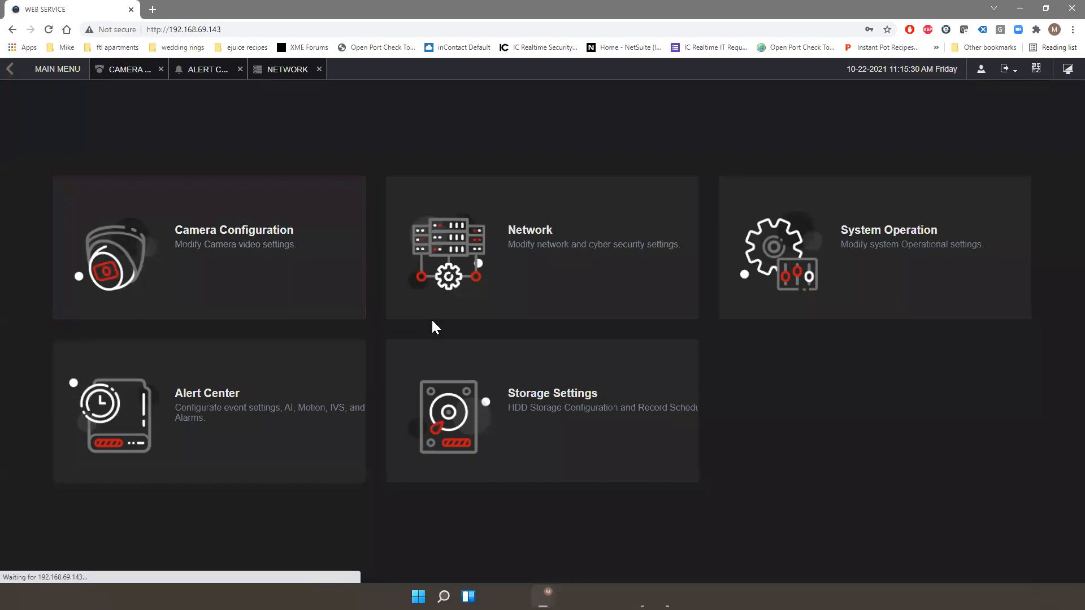
Review the Storage Settings for File Manager, including the HDD Full choices, Schedule and HDD Manager
{"action": "left_click", "coordinate": [508, 394]}
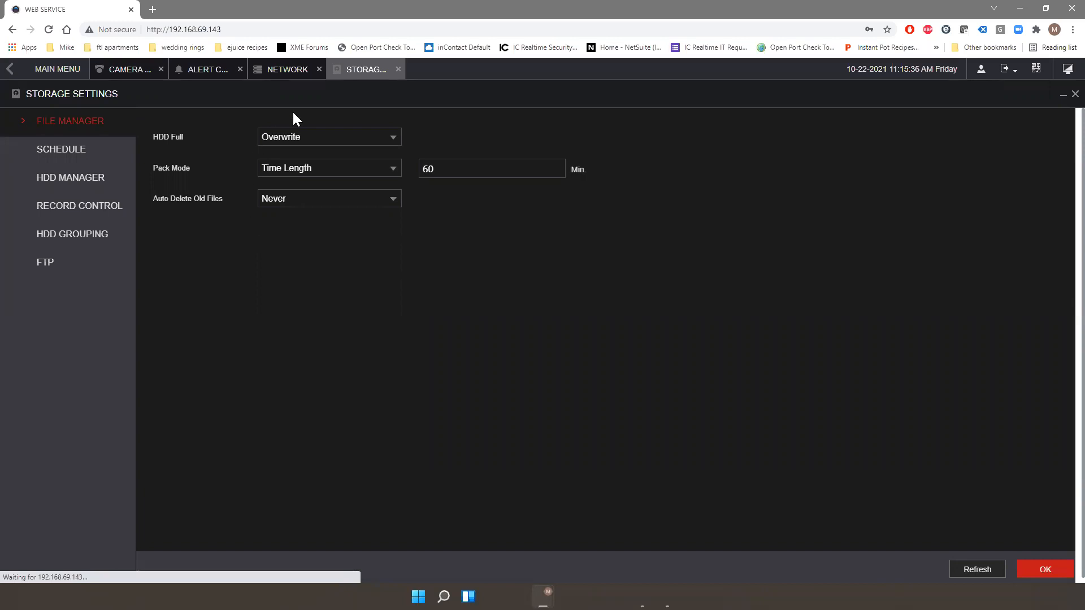
{"action": "left_click", "coordinate": [396, 140]}
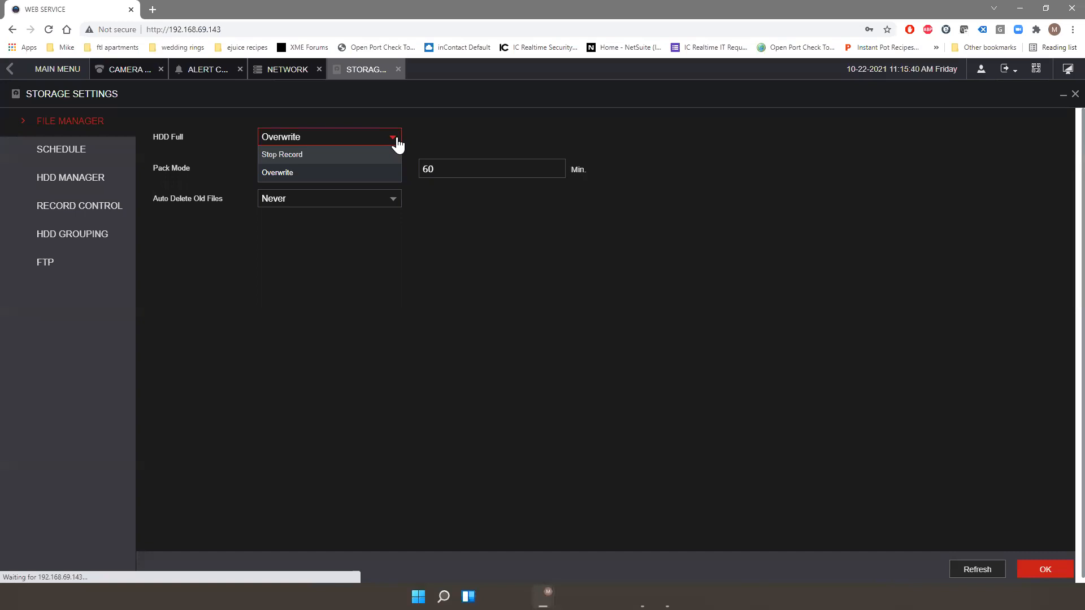
{"action": "left_click", "coordinate": [444, 131]}
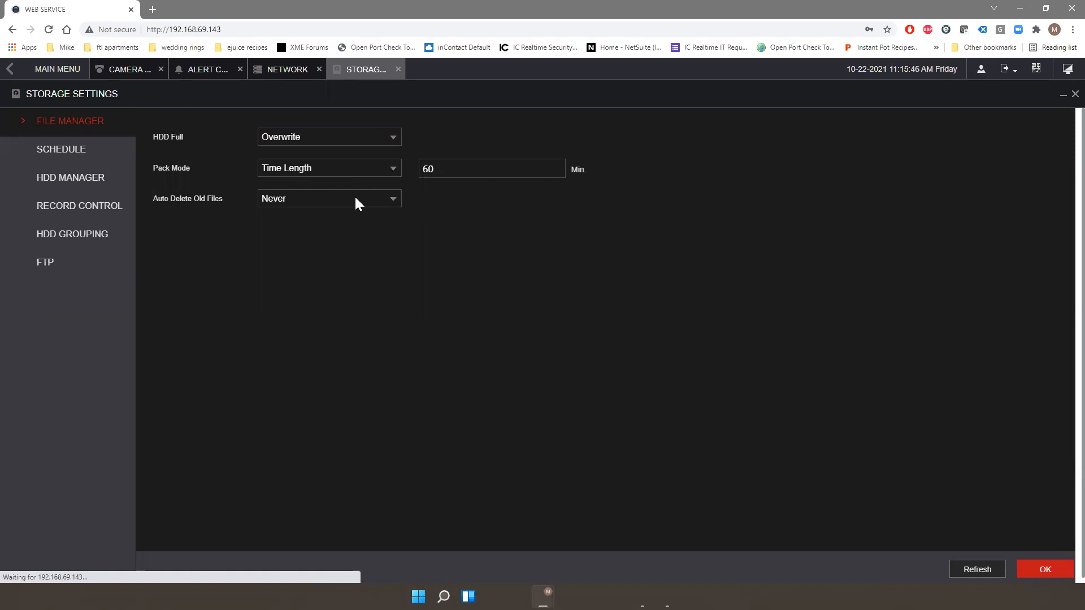
{"action": "left_click", "coordinate": [62, 156]}
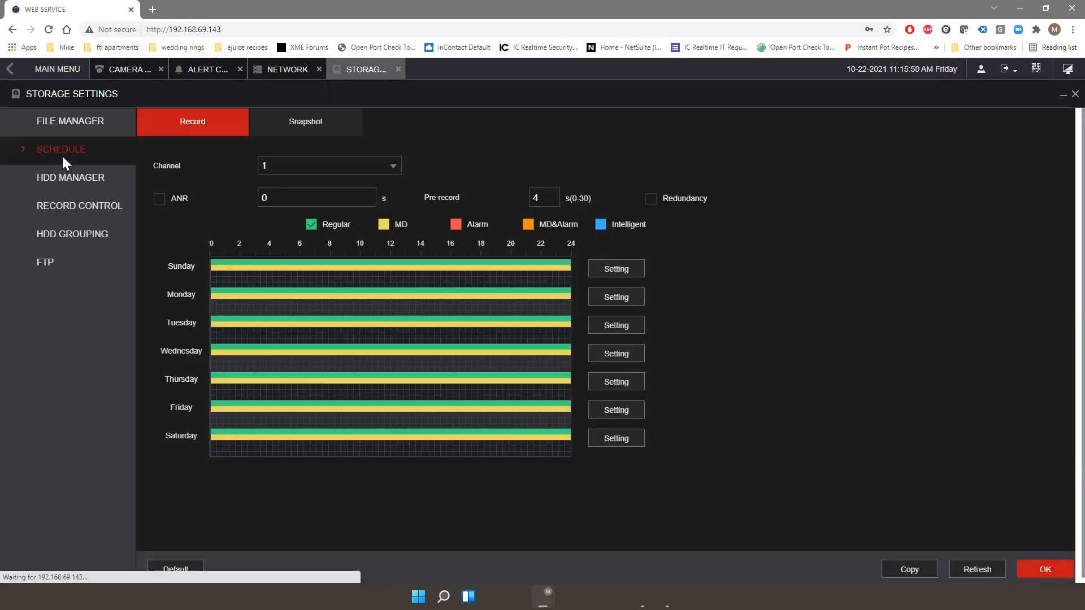
{"action": "left_click", "coordinate": [63, 177]}
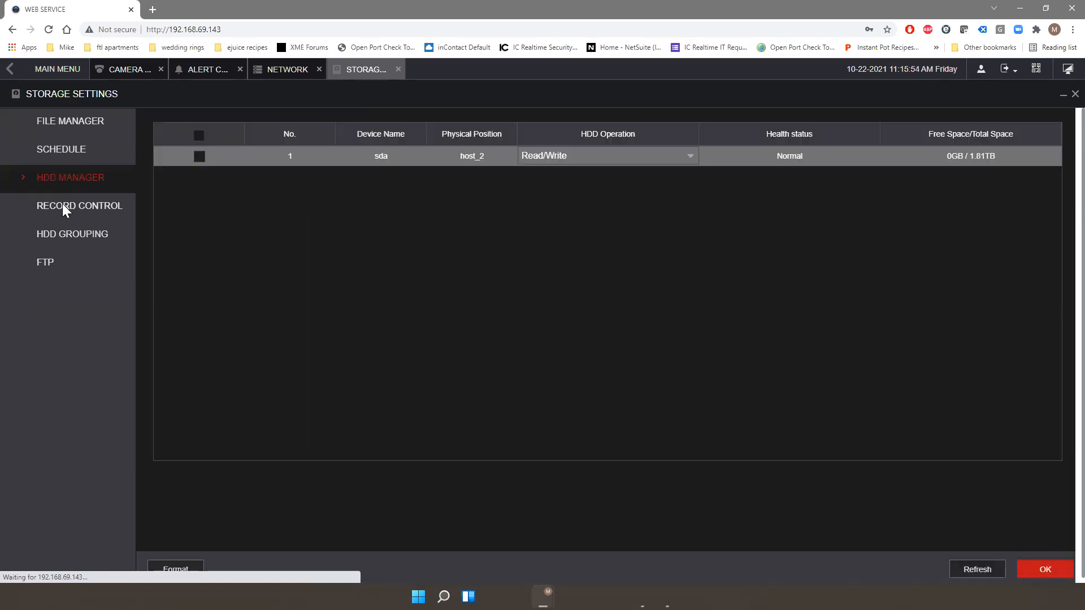
Review the storage settings for Record Control, HDD Grouping with its Main Stream groups, and FTP, and return to Advanced Settings
{"action": "left_click", "coordinate": [62, 204]}
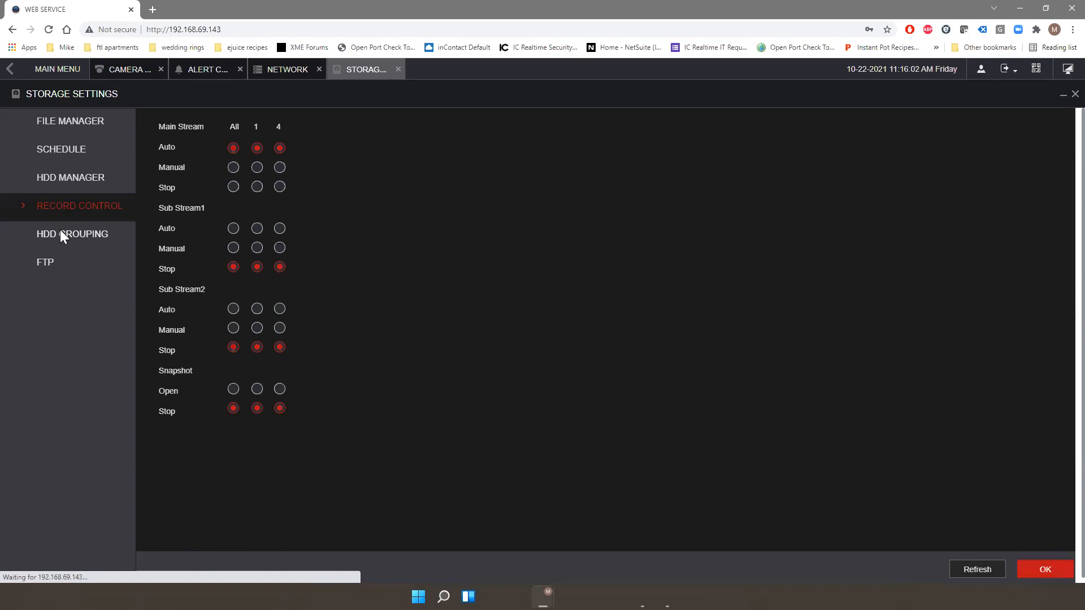
{"action": "left_click", "coordinate": [61, 231]}
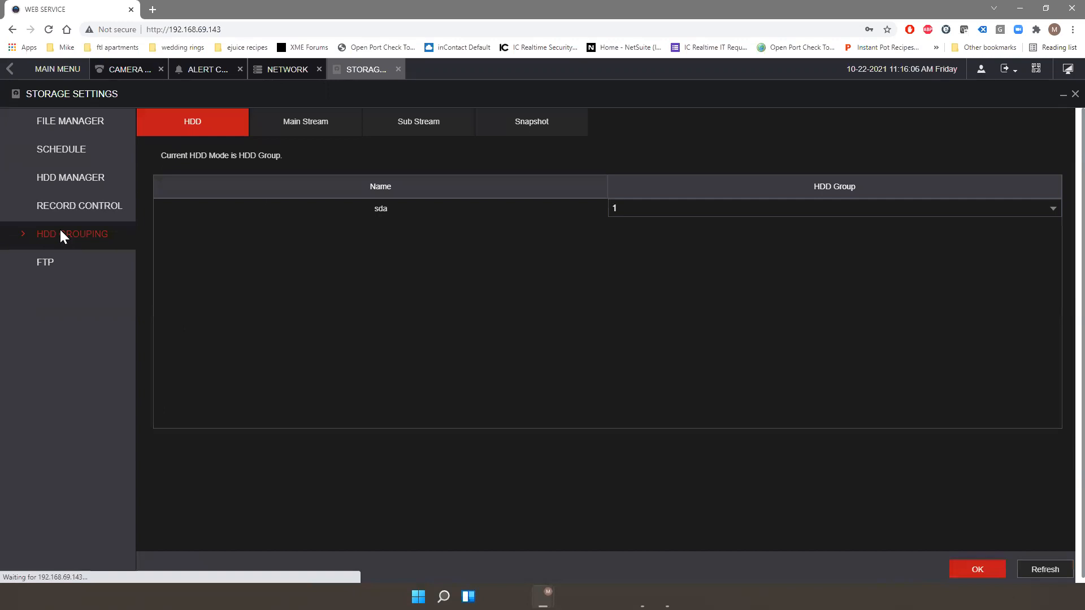
{"action": "left_click", "coordinate": [289, 135]}
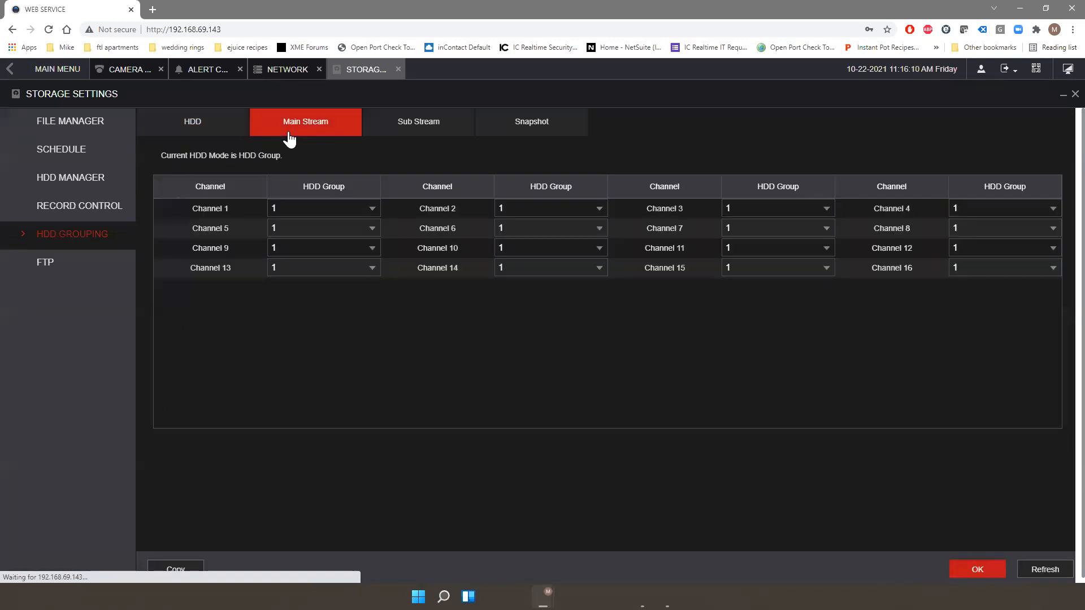
{"action": "left_click", "coordinate": [54, 270]}
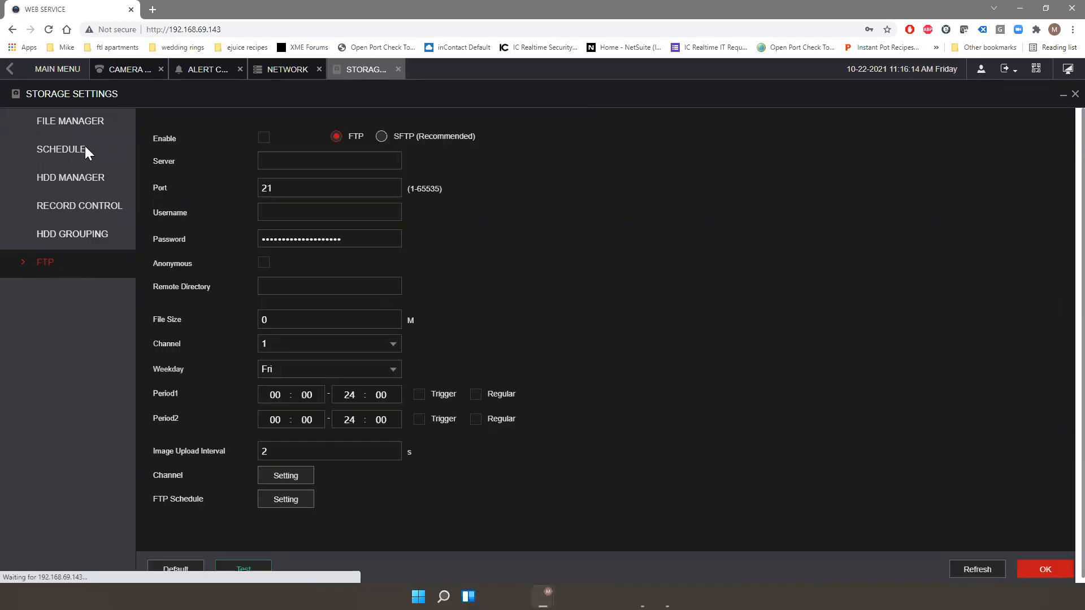
{"action": "left_click", "coordinate": [10, 70]}
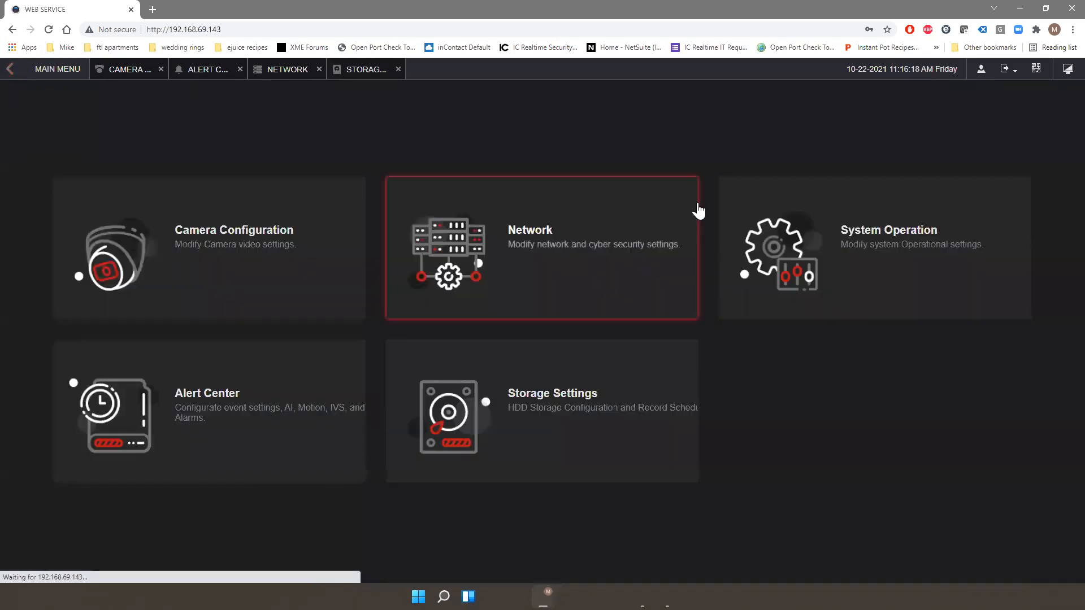
Review the System Operation settings for General, Display, Tour, User, ONVIF User, File Manager and Schedule
{"action": "left_click", "coordinate": [844, 226]}
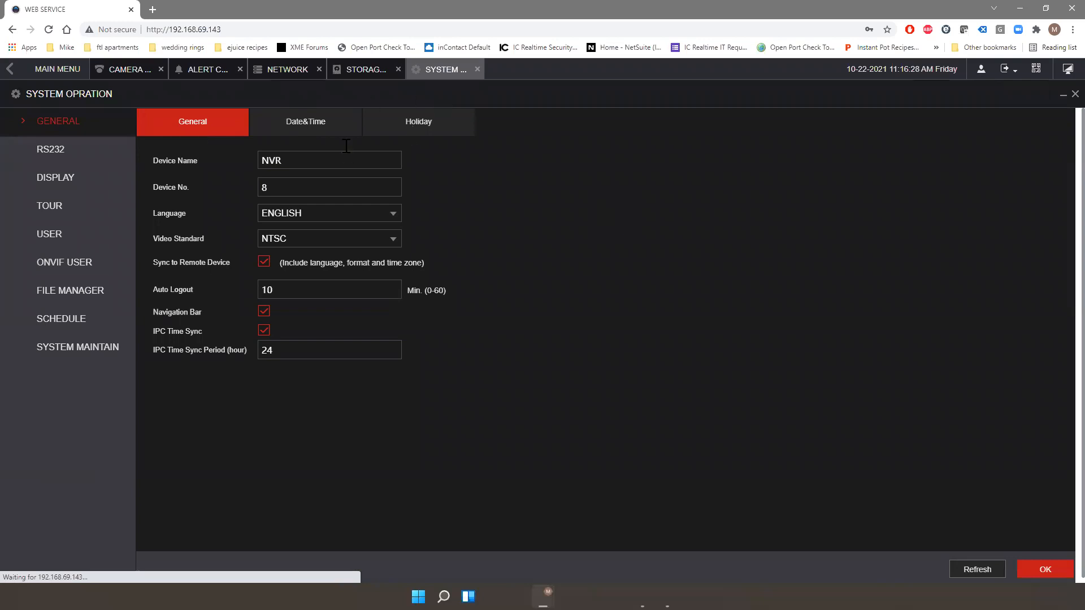
{"action": "left_click", "coordinate": [65, 177]}
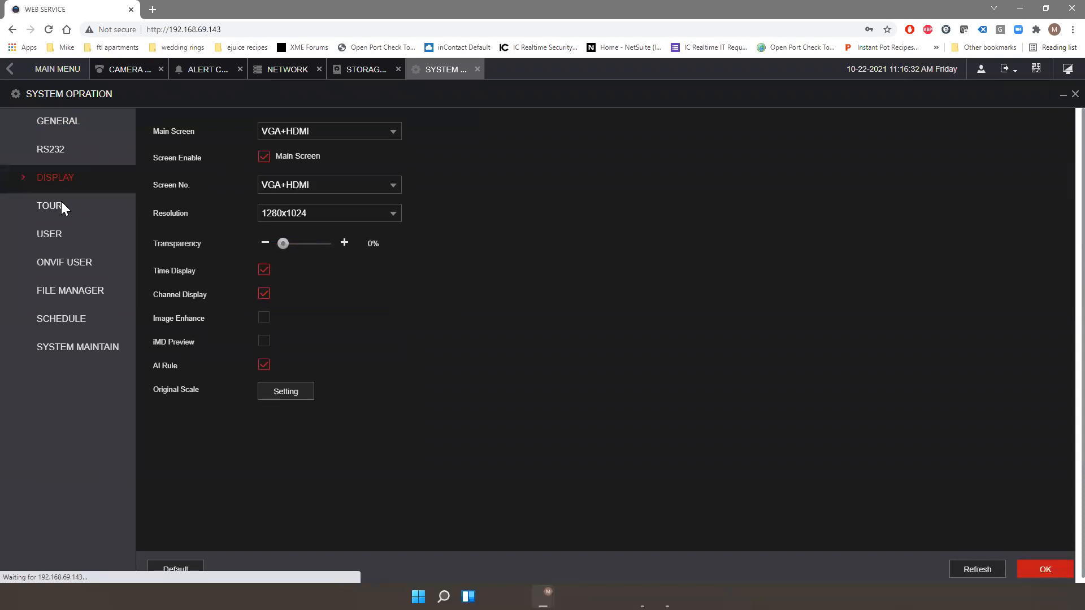
{"action": "left_click", "coordinate": [61, 202]}
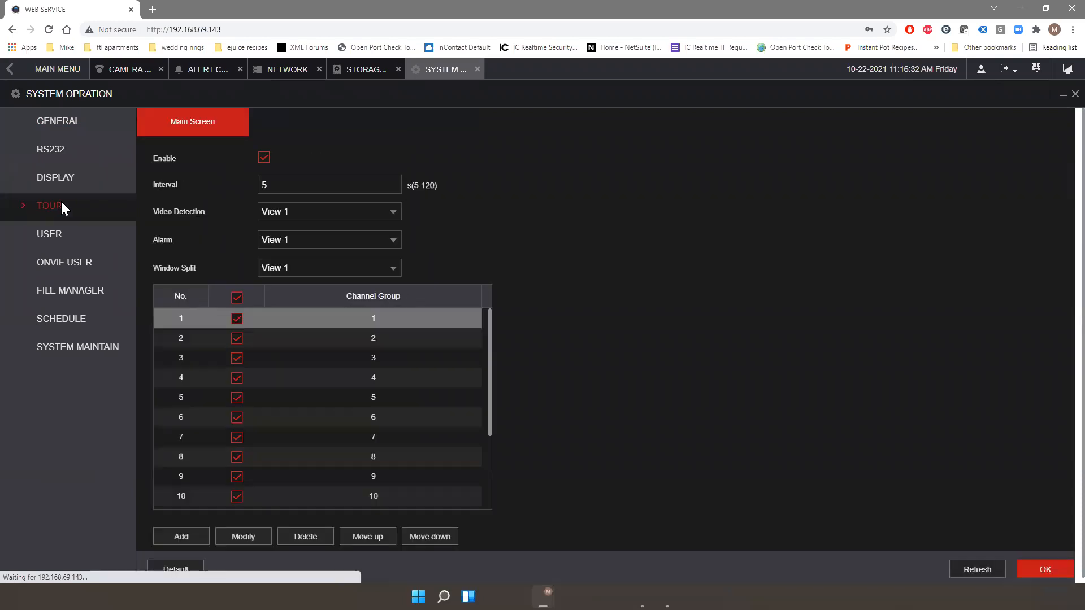
{"action": "left_click", "coordinate": [49, 237]}
{"action": "left_click", "coordinate": [49, 253]}
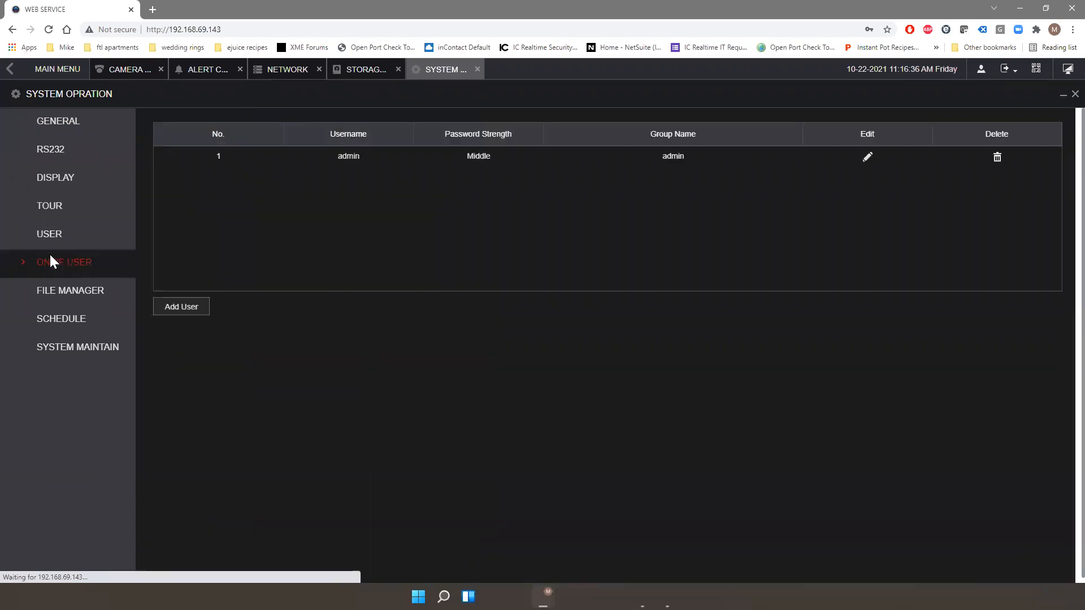
{"action": "left_click", "coordinate": [53, 289]}
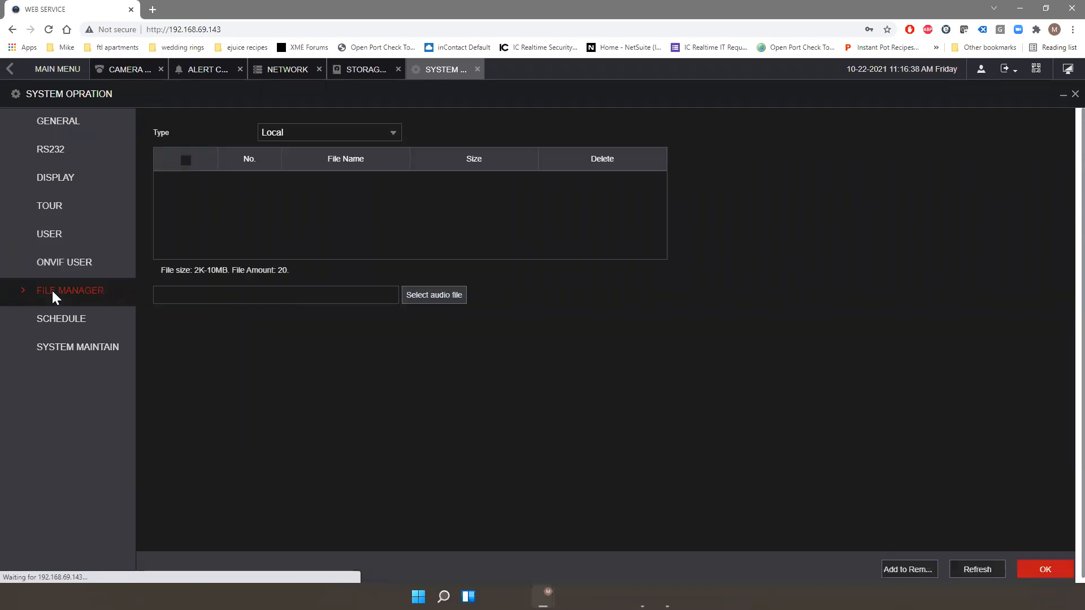
{"action": "left_click", "coordinate": [52, 317]}
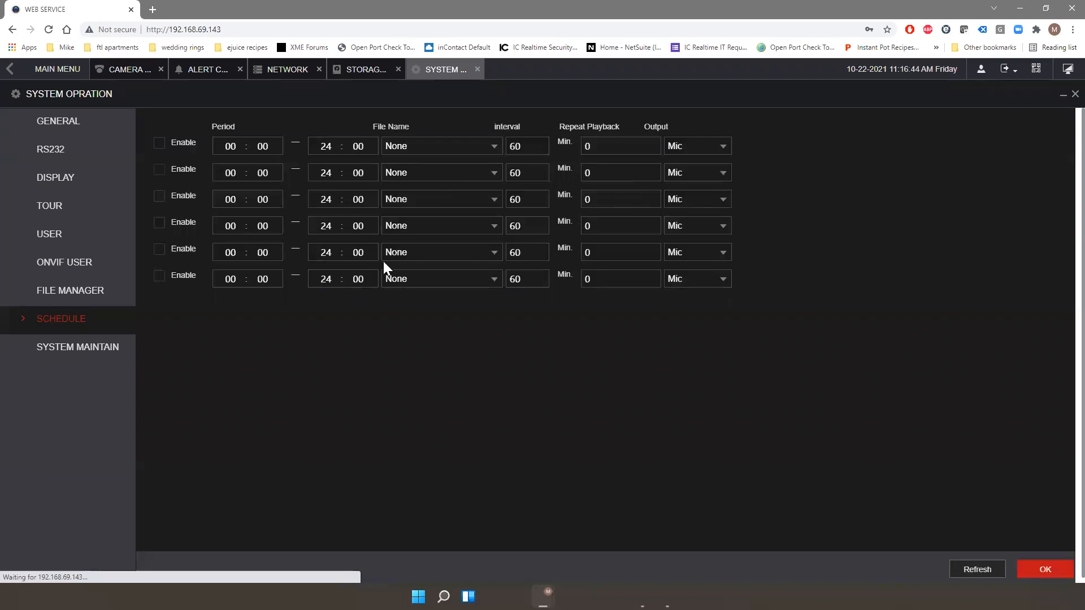
Review the System Maintain settings for Scheduled Maintenance, Config Backup, System Recovery and System Upgrade, and return to the main menu
{"action": "left_click", "coordinate": [99, 349]}
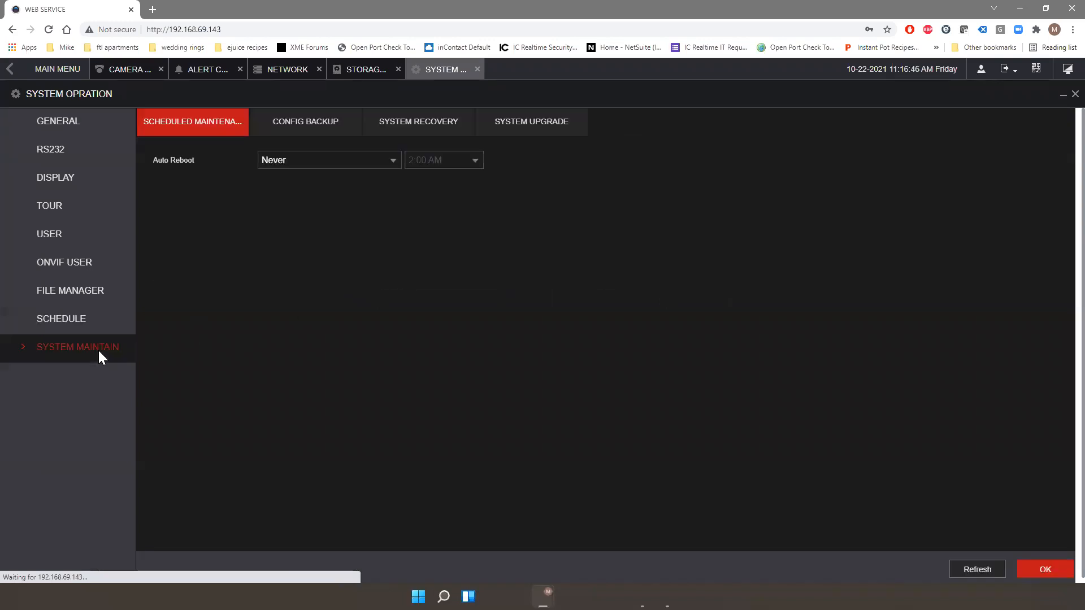
{"action": "left_click", "coordinate": [316, 131]}
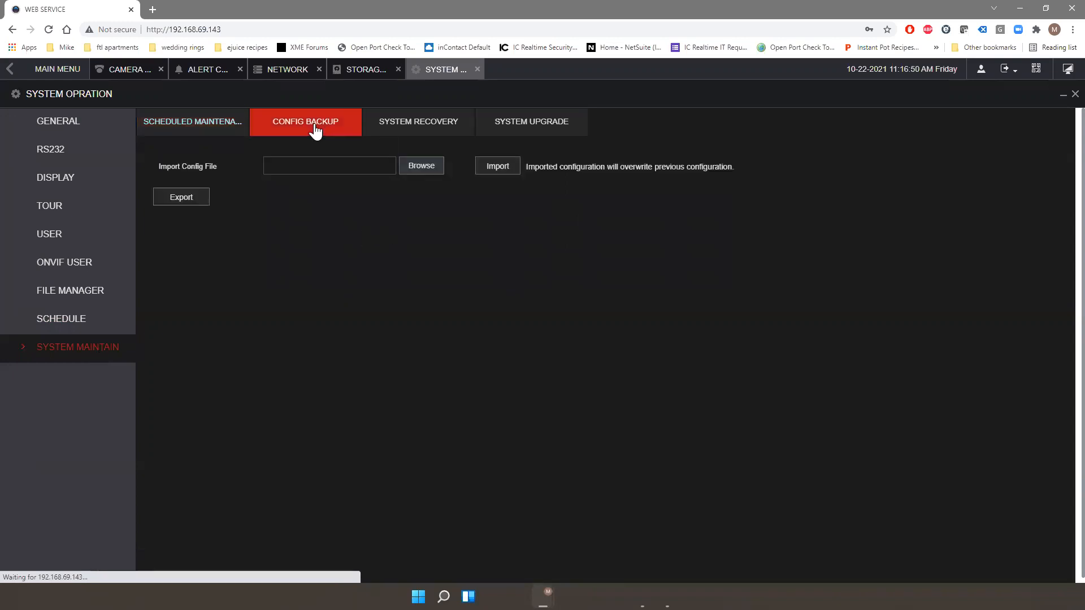
{"action": "left_click", "coordinate": [426, 133]}
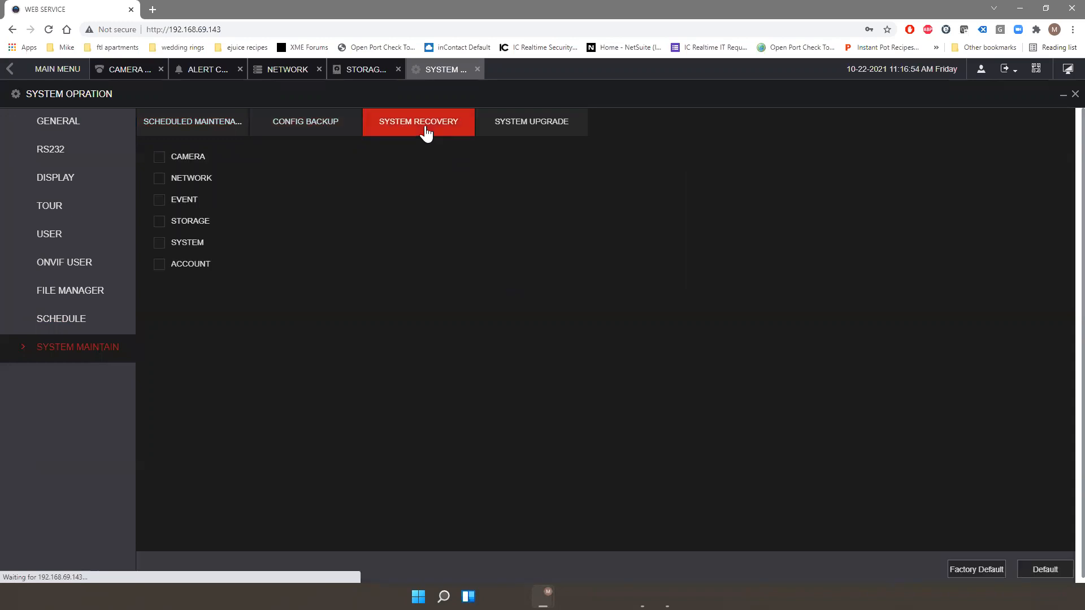
{"action": "left_click", "coordinate": [532, 127]}
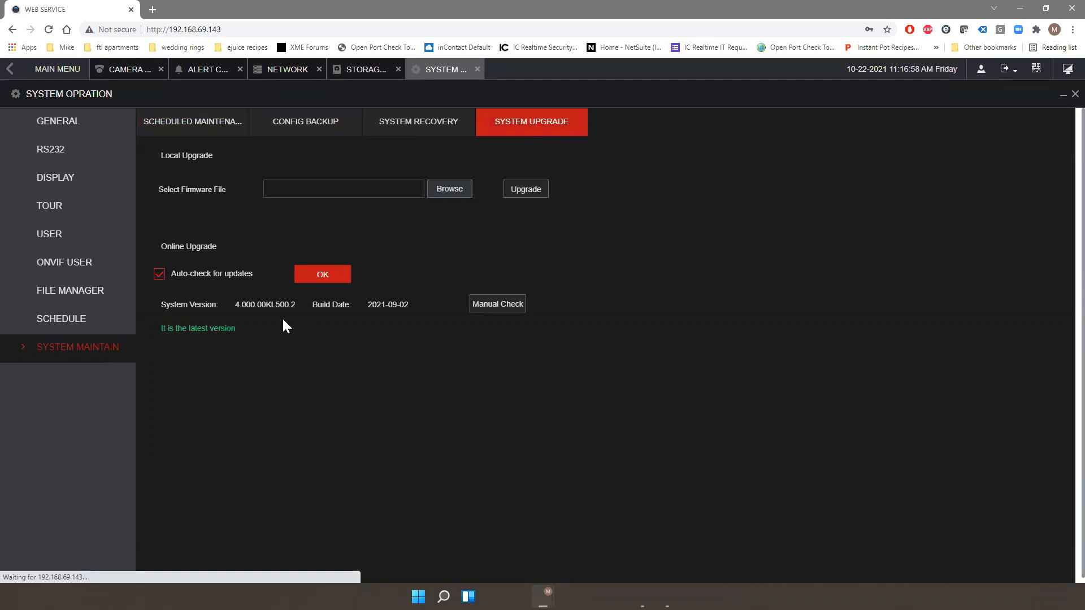
{"action": "left_click", "coordinate": [10, 70]}
{"action": "left_click", "coordinate": [12, 77]}
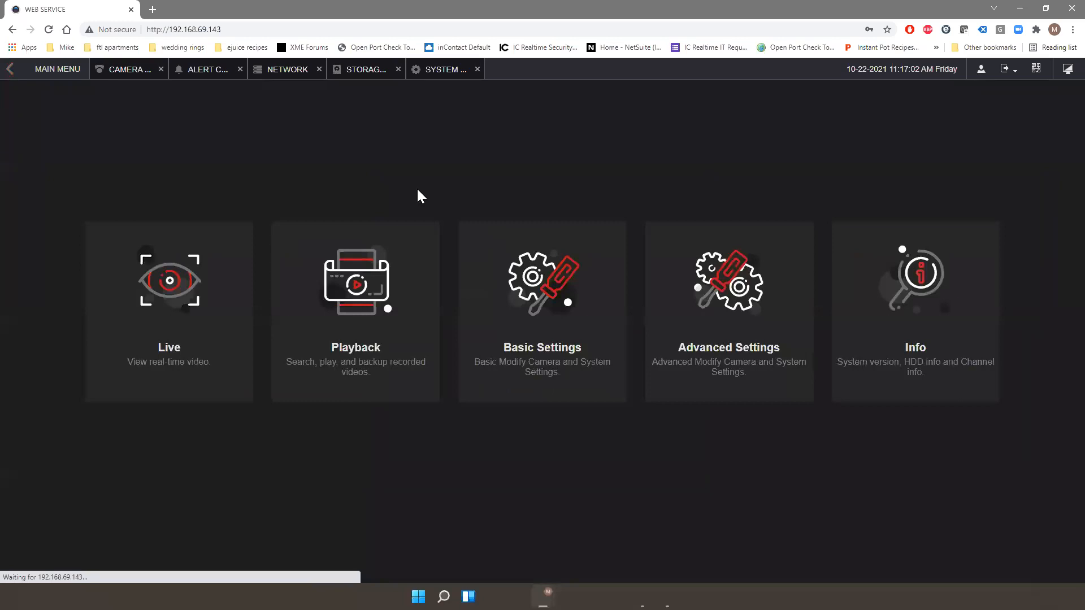
Show the live video of the IP PTZ Camera and the IPC camera side by side in the Live view
{"action": "left_click", "coordinate": [170, 308]}
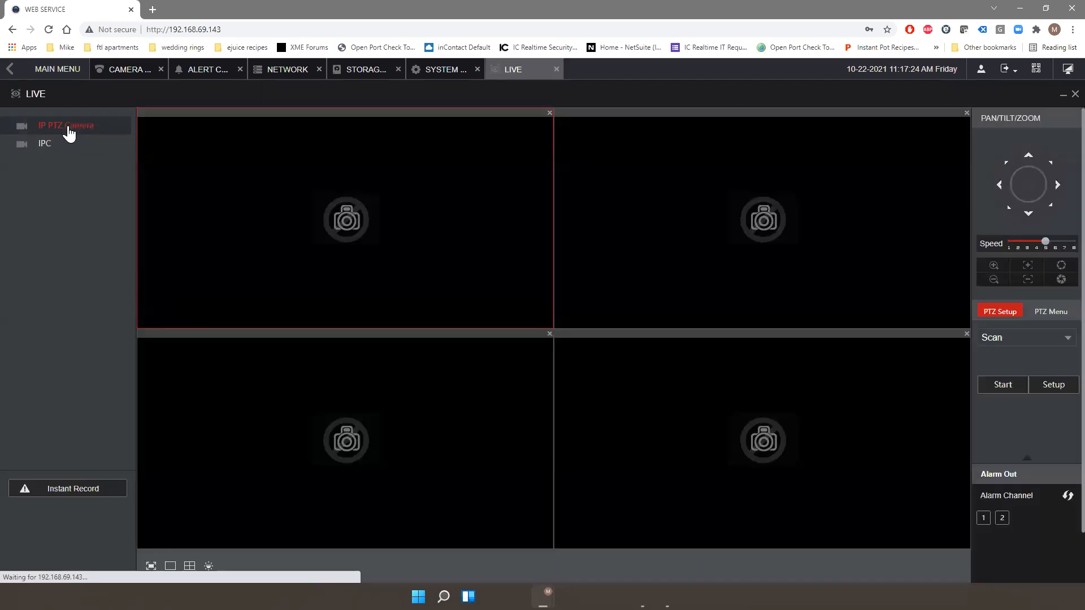
{"action": "left_click", "coordinate": [66, 126]}
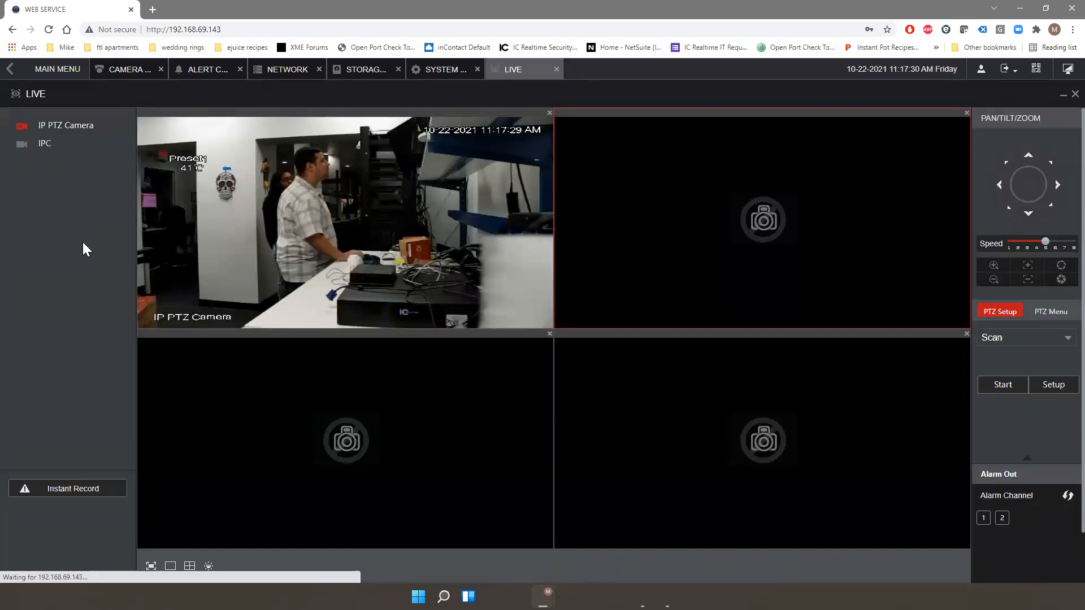
{"action": "left_click", "coordinate": [44, 144]}
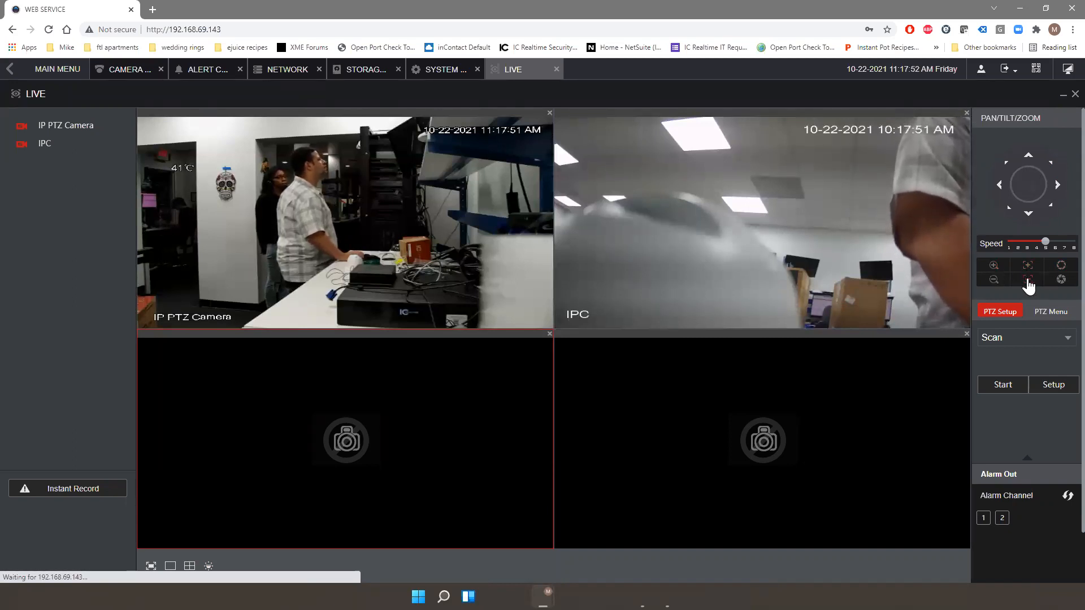
Set the PTZ Setup function to Preset, review the other available PTZ functions, and return to the main menu
{"action": "left_click", "coordinate": [1060, 337]}
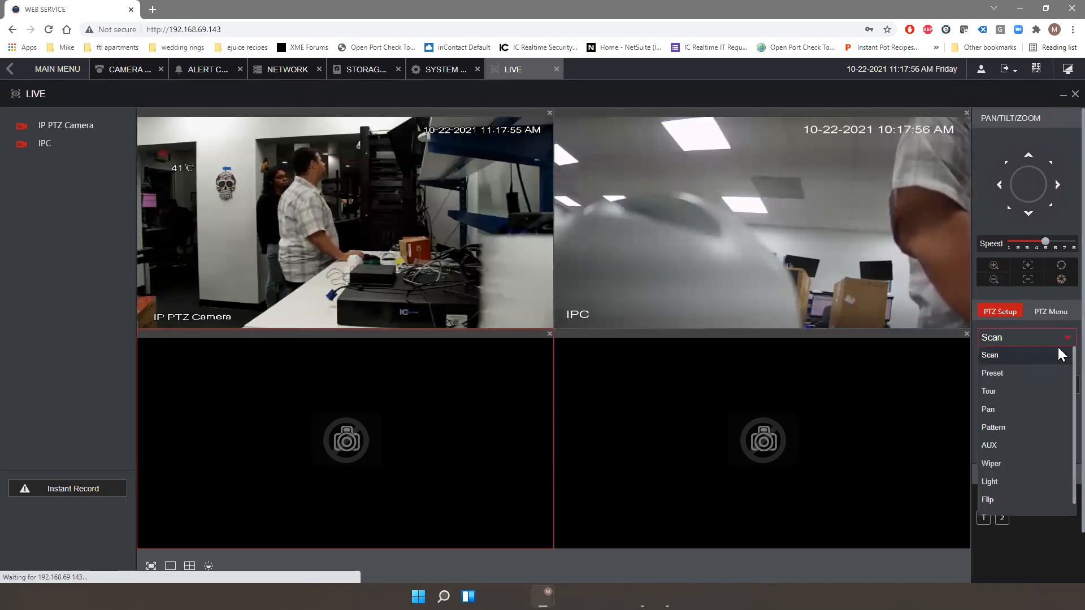
{"action": "left_click", "coordinate": [1041, 374]}
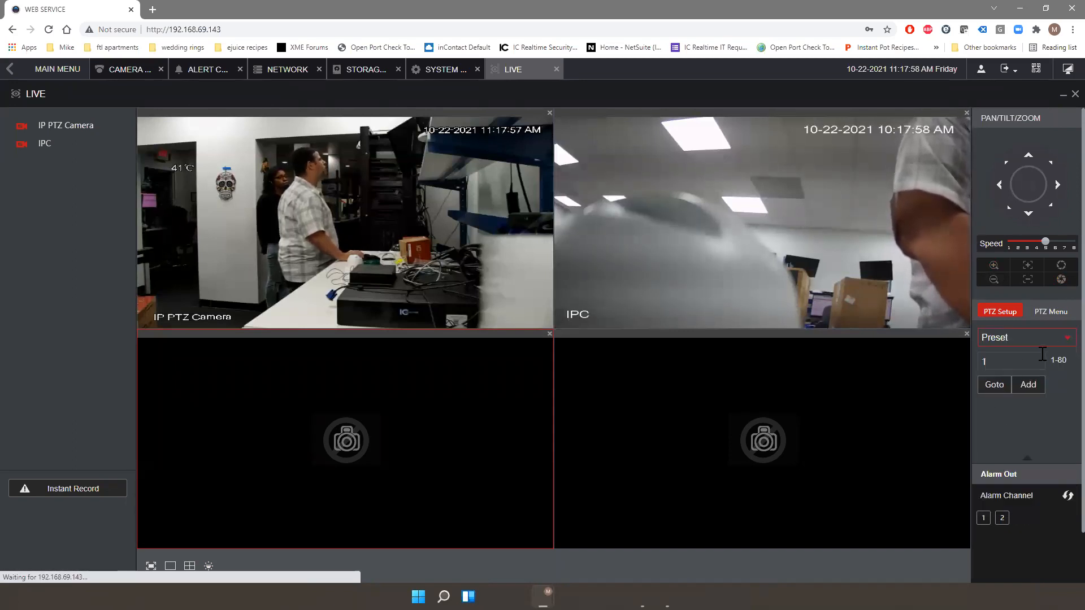
{"action": "left_click", "coordinate": [1065, 340]}
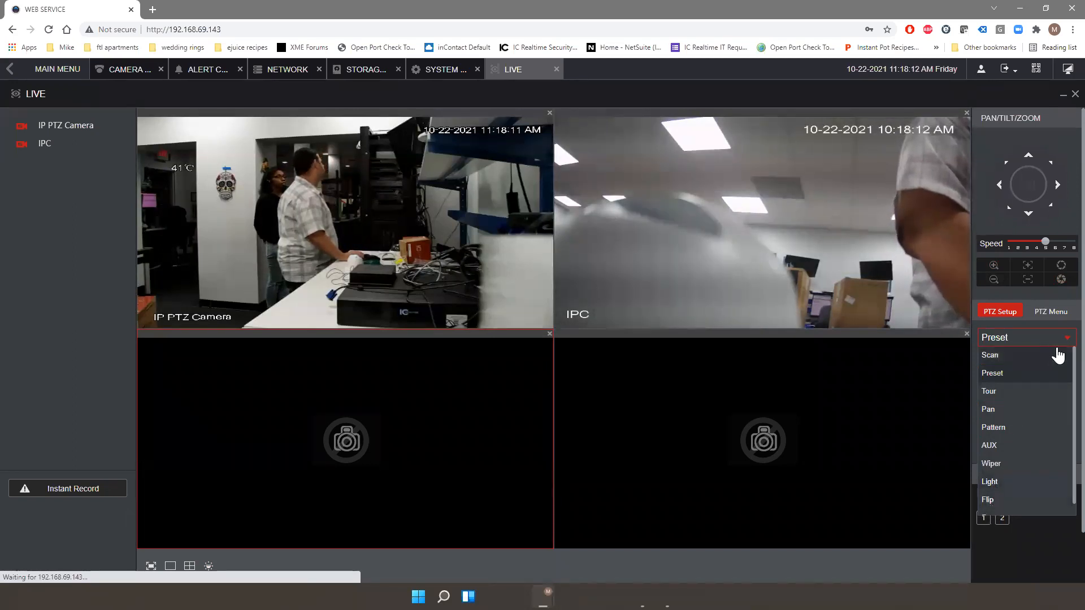
{"action": "left_click", "coordinate": [1062, 344]}
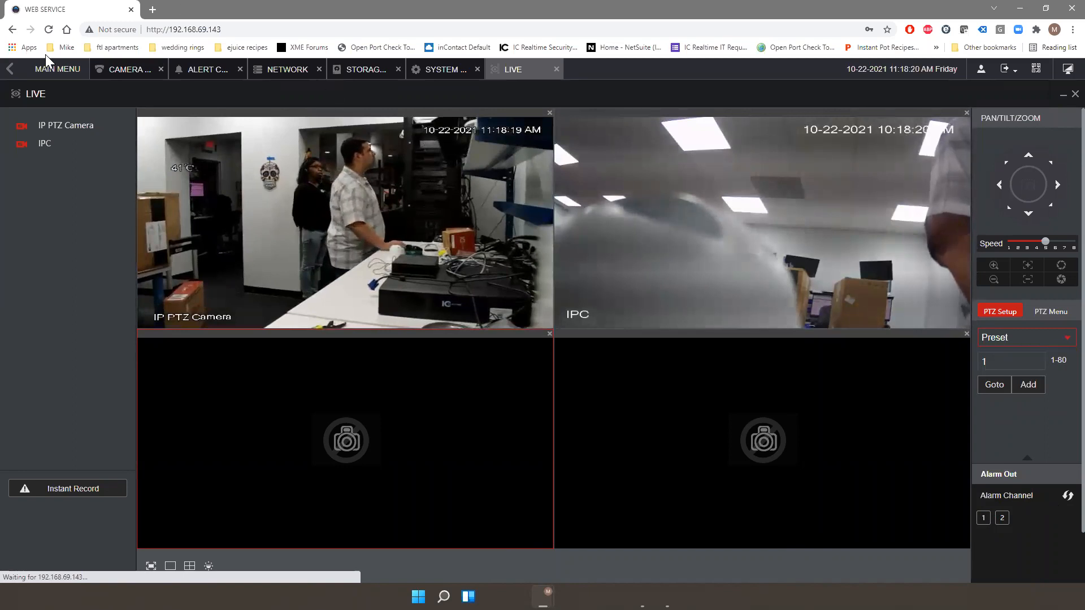
{"action": "left_click", "coordinate": [10, 76]}
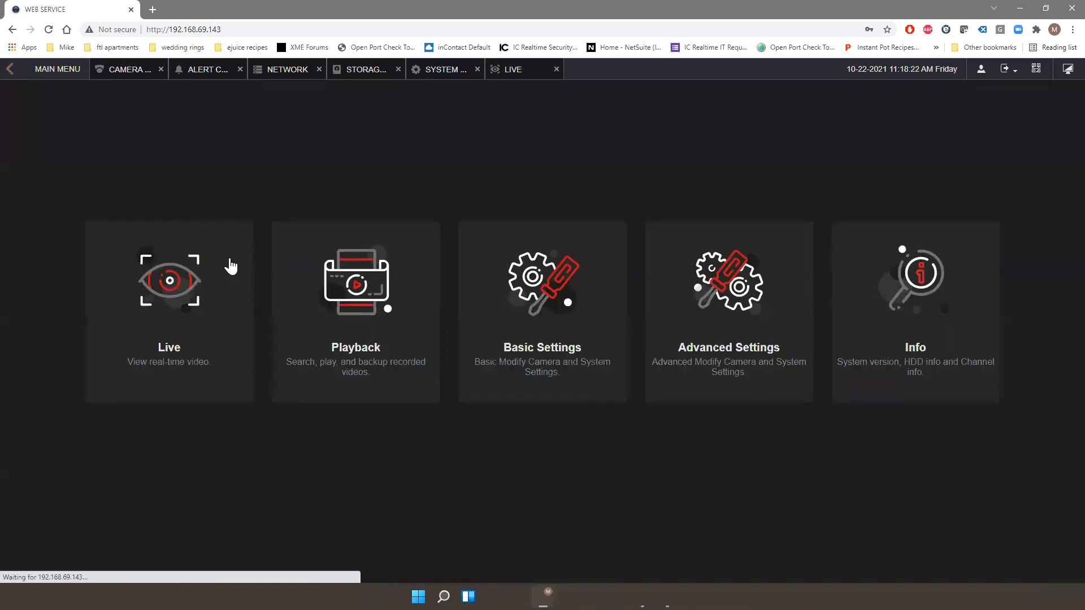
Play channel D1's recording of 2021-10-22 from about 2:00 AM in Playback, and close the playback page
{"action": "left_click", "coordinate": [326, 279]}
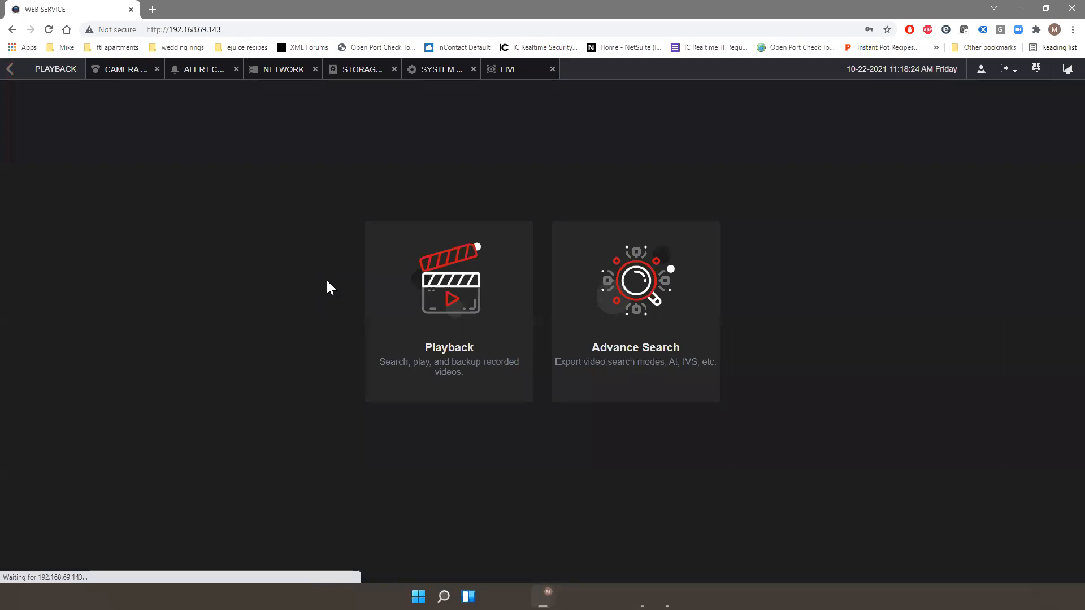
{"action": "left_click", "coordinate": [434, 318]}
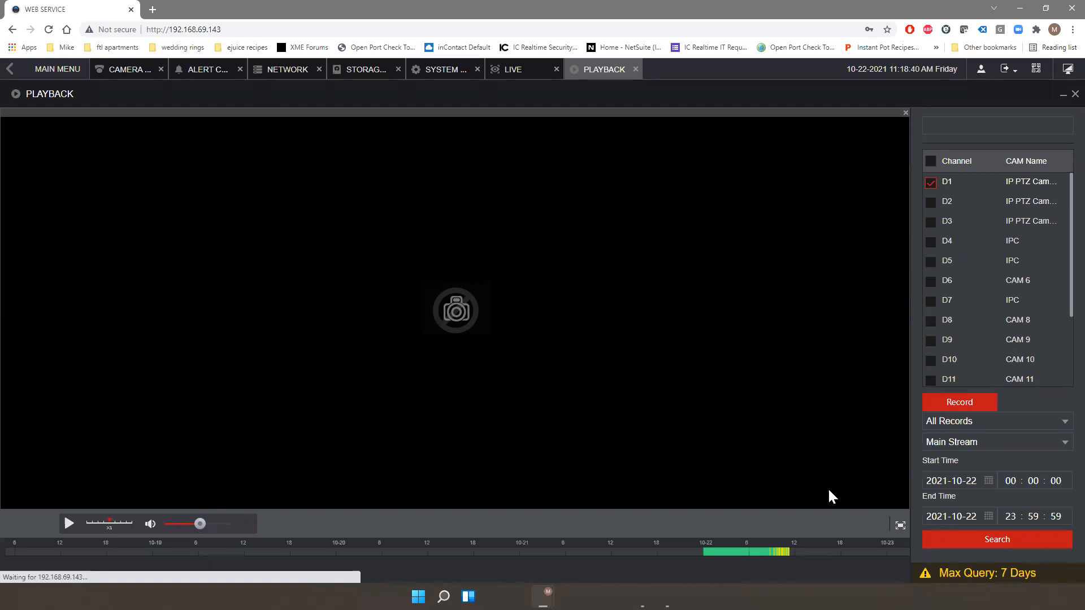
{"action": "left_click", "coordinate": [719, 553]}
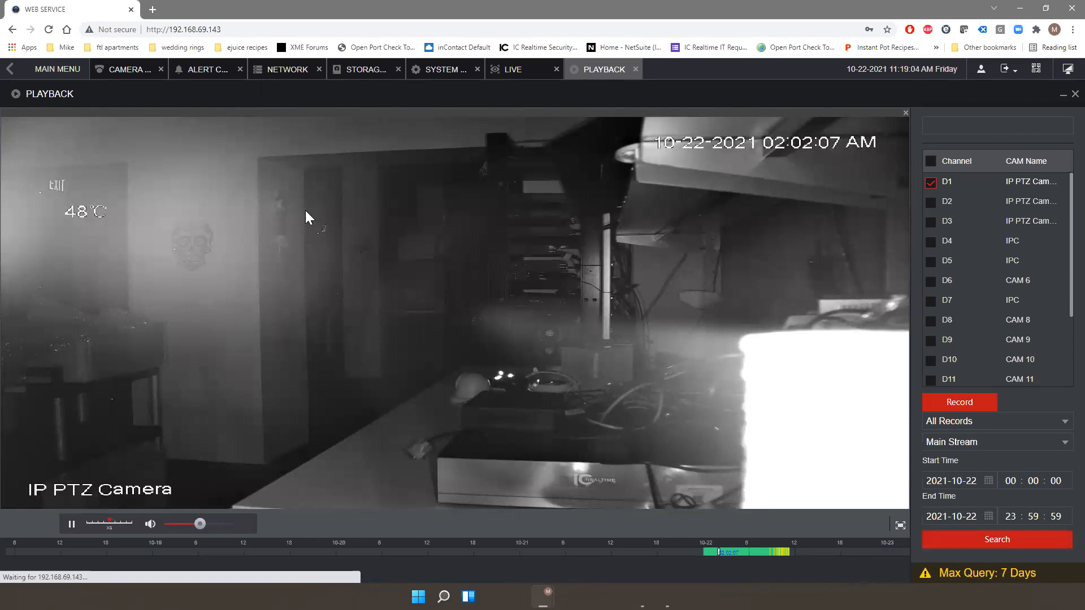
{"action": "left_click", "coordinate": [635, 69]}
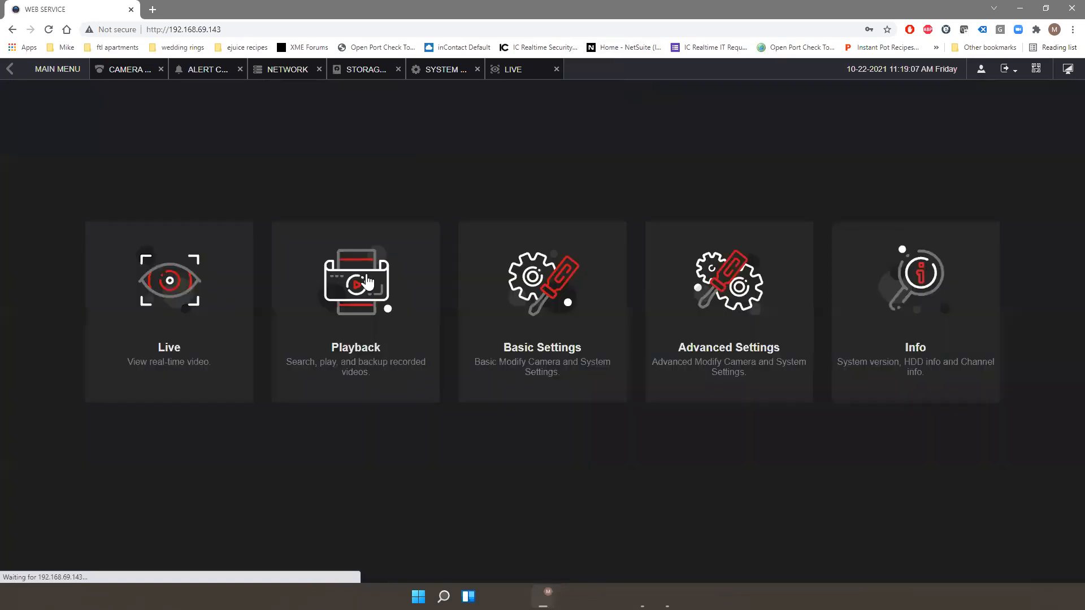
Open Advance Search and, for IVS on channel 1, select the Tripwire event type to review its effective target options
{"action": "left_click", "coordinate": [320, 318]}
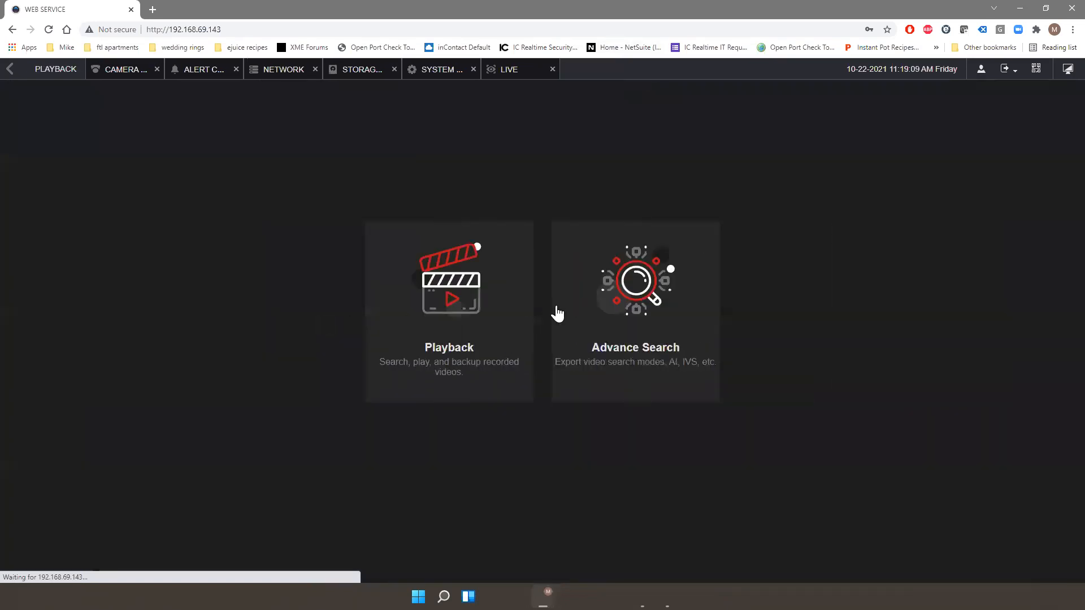
{"action": "left_click", "coordinate": [628, 318]}
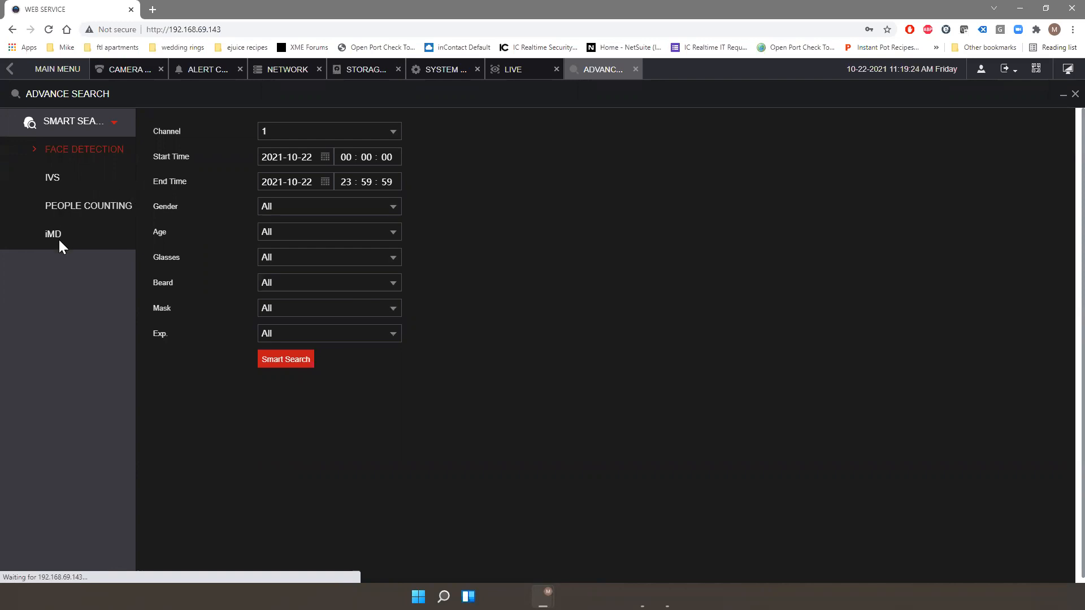
{"action": "left_click", "coordinate": [60, 185]}
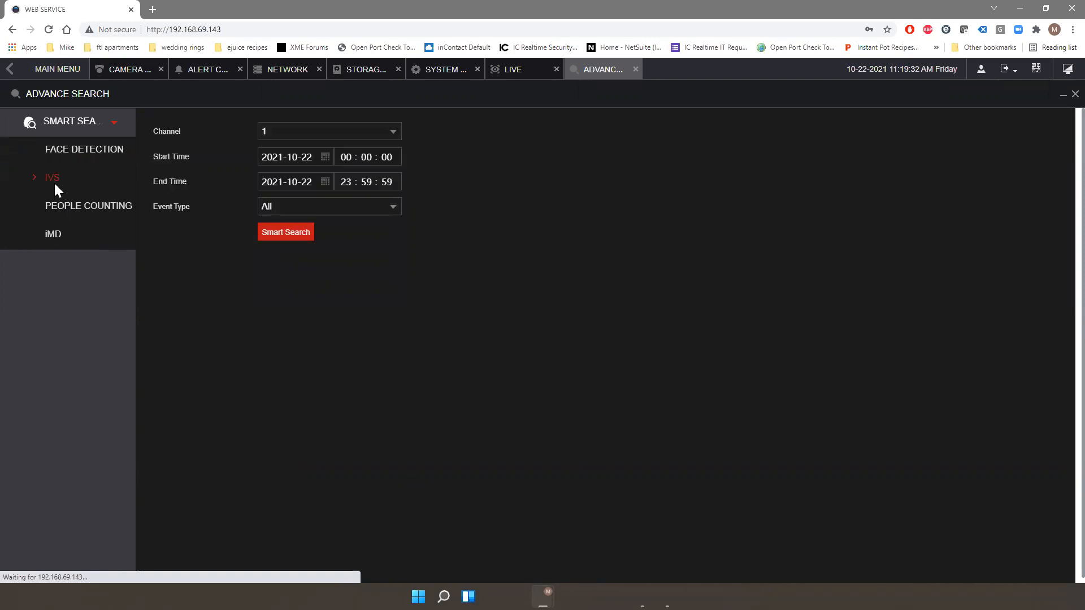
{"action": "left_click", "coordinate": [394, 132]}
{"action": "left_click", "coordinate": [439, 148]}
{"action": "left_click", "coordinate": [395, 212]}
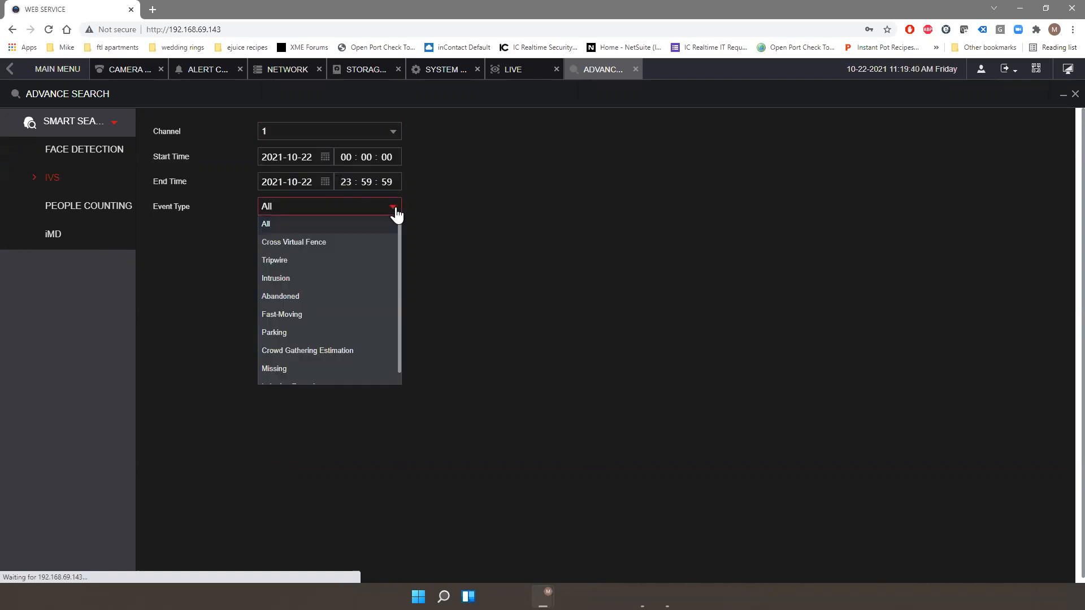
{"action": "left_click", "coordinate": [351, 263]}
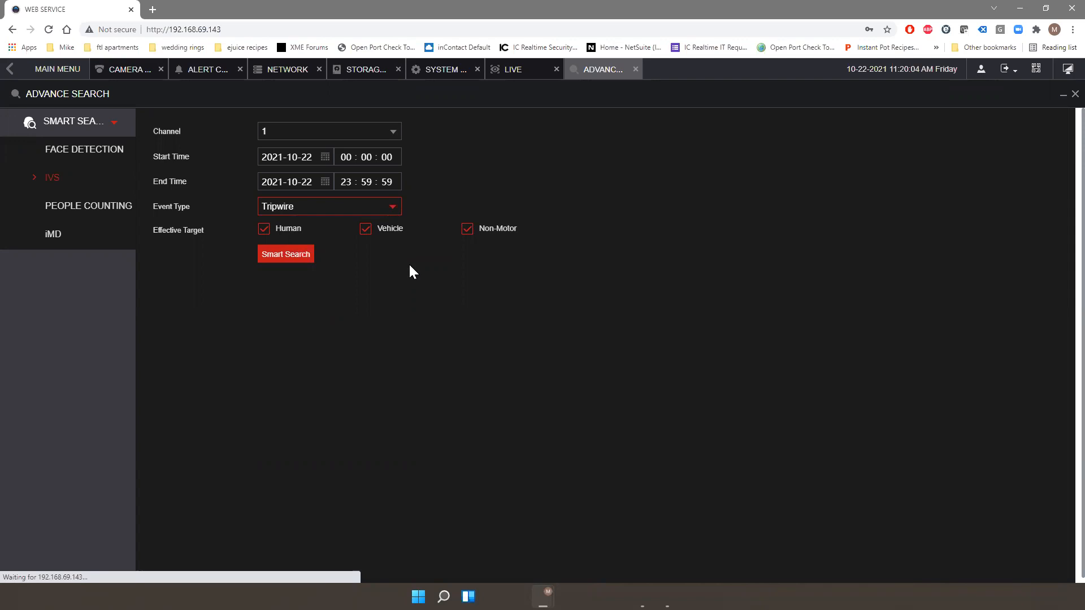
Review the channel and type filters of the iMD search, and return to the main menu
{"action": "left_click", "coordinate": [62, 231]}
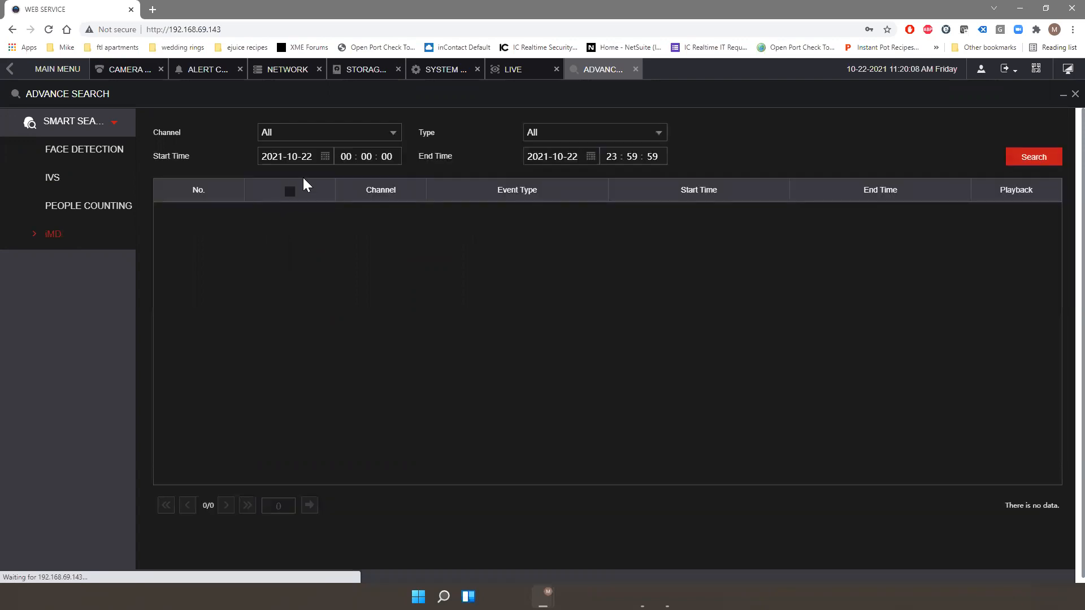
{"action": "left_click", "coordinate": [393, 137]}
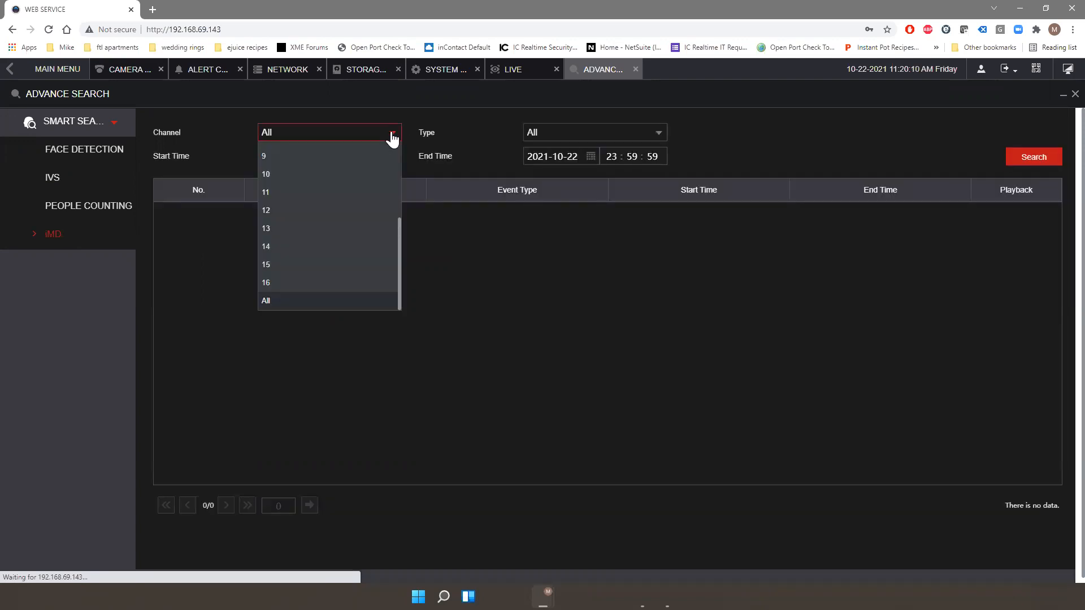
{"action": "left_click", "coordinate": [661, 137]}
{"action": "left_click", "coordinate": [659, 136]}
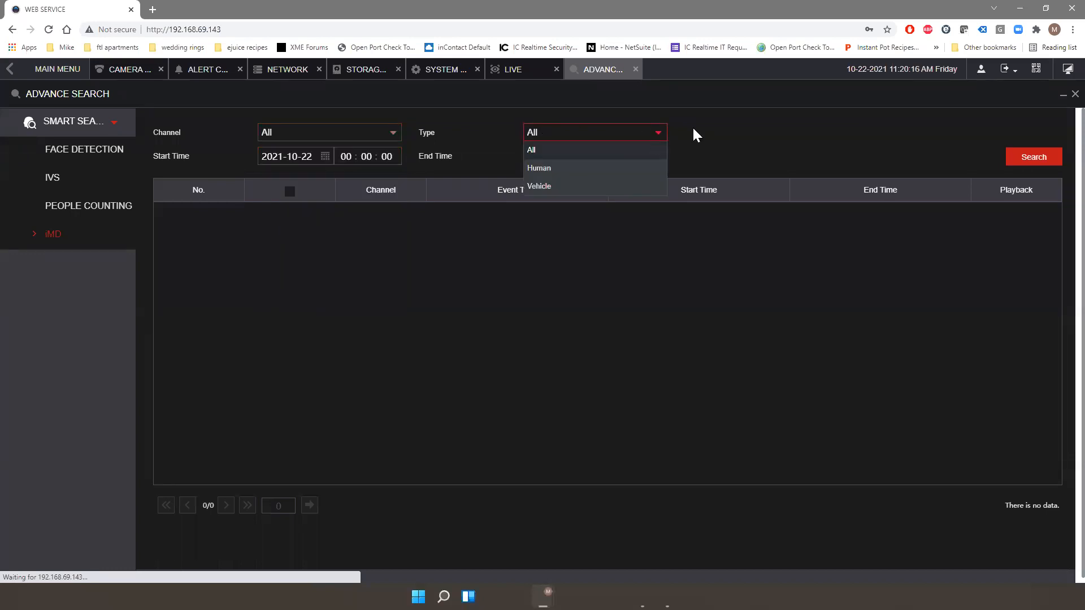
{"action": "left_click", "coordinate": [728, 144]}
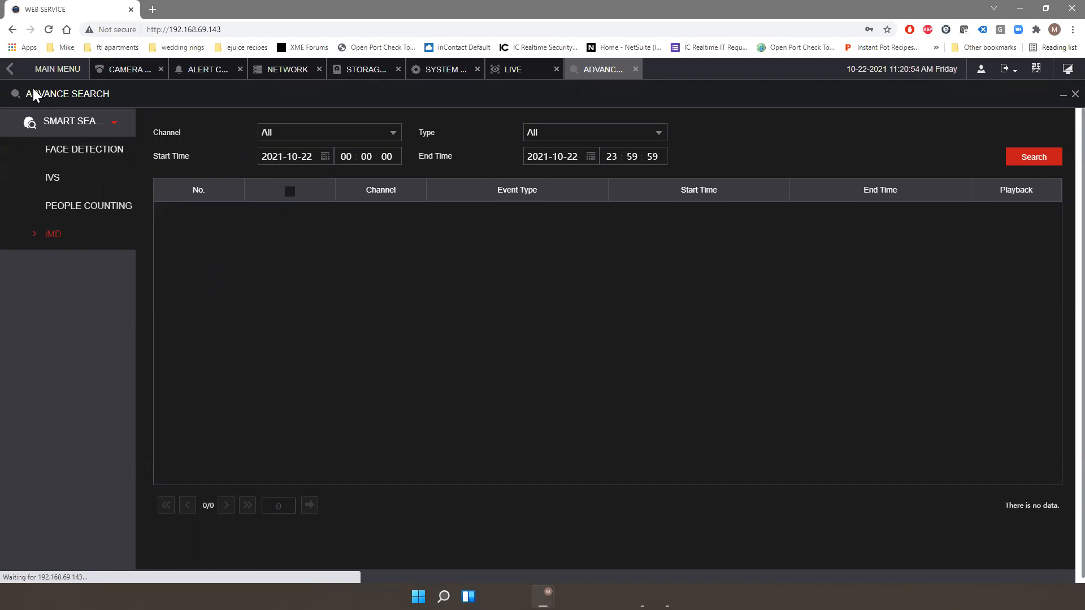
{"action": "left_click", "coordinate": [10, 70]}
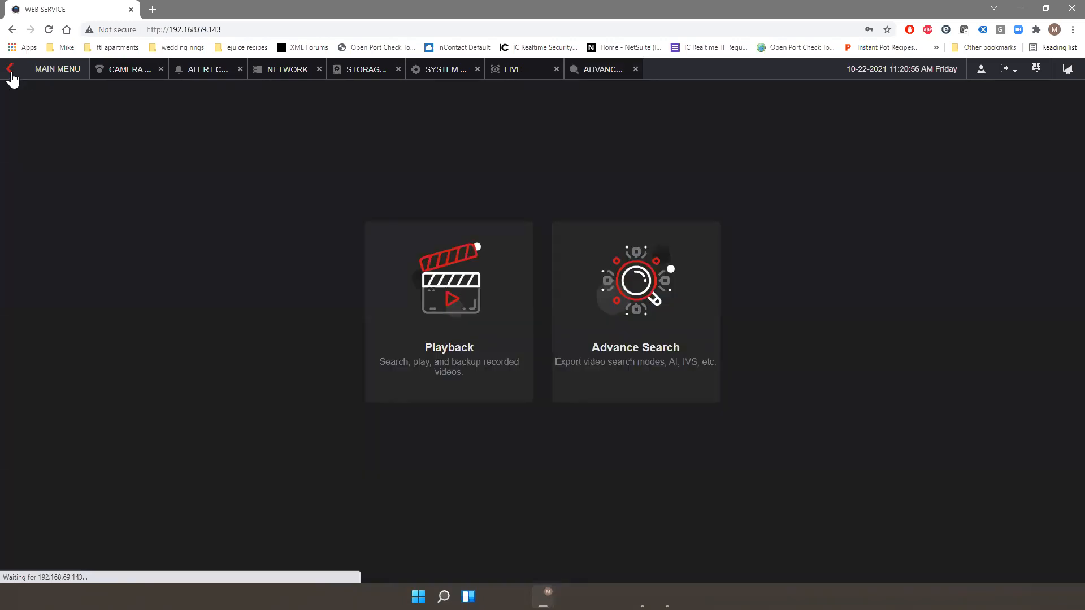
{"action": "left_click", "coordinate": [11, 73]}
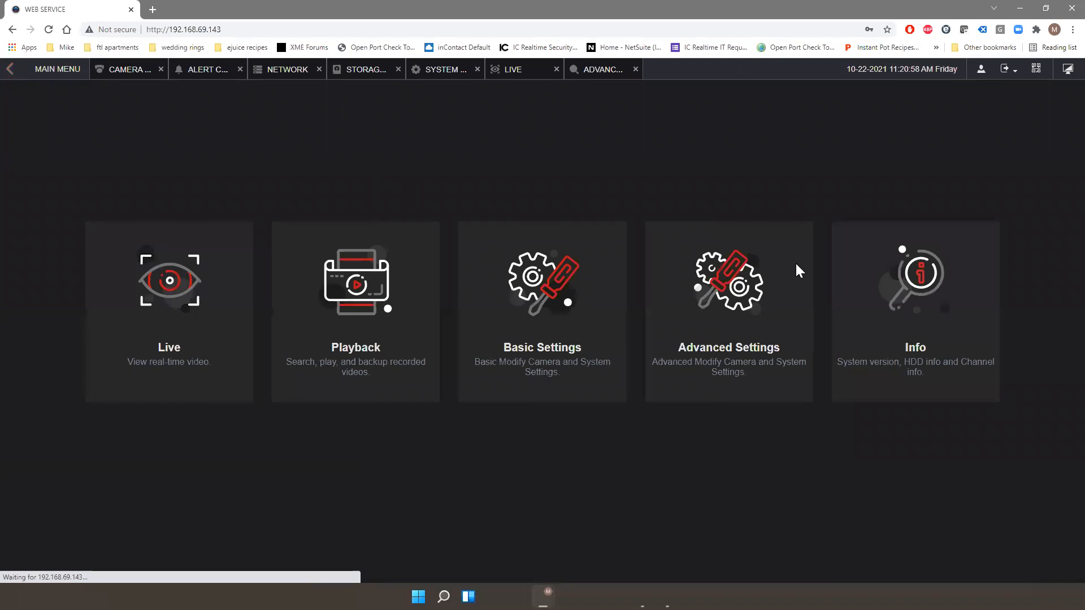
Review the version and HDD information under System Info, and return to the Info menu
{"action": "left_click", "coordinate": [907, 343]}
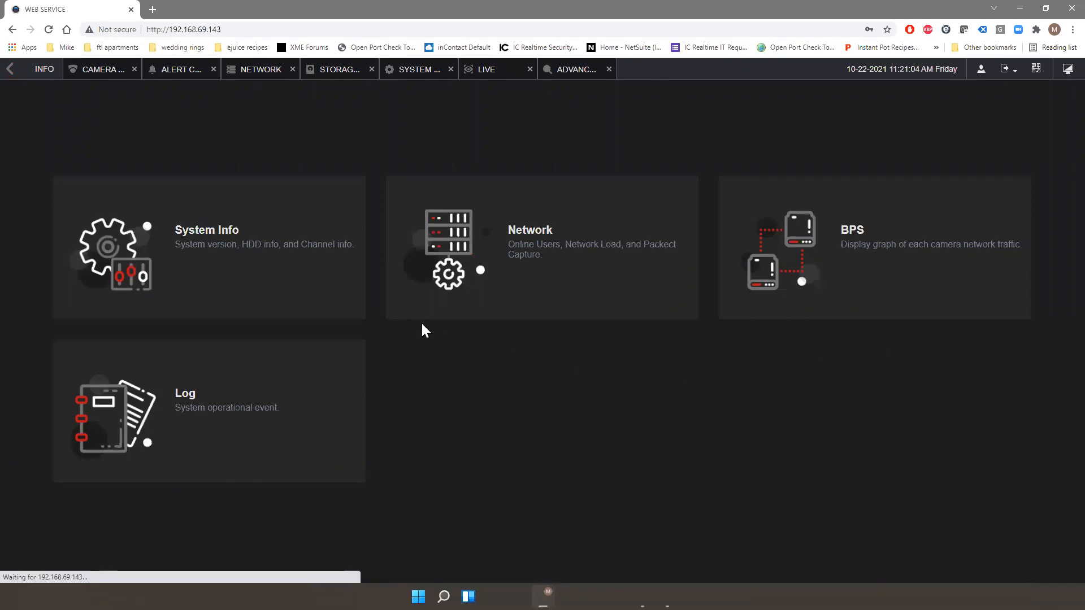
{"action": "left_click", "coordinate": [260, 278]}
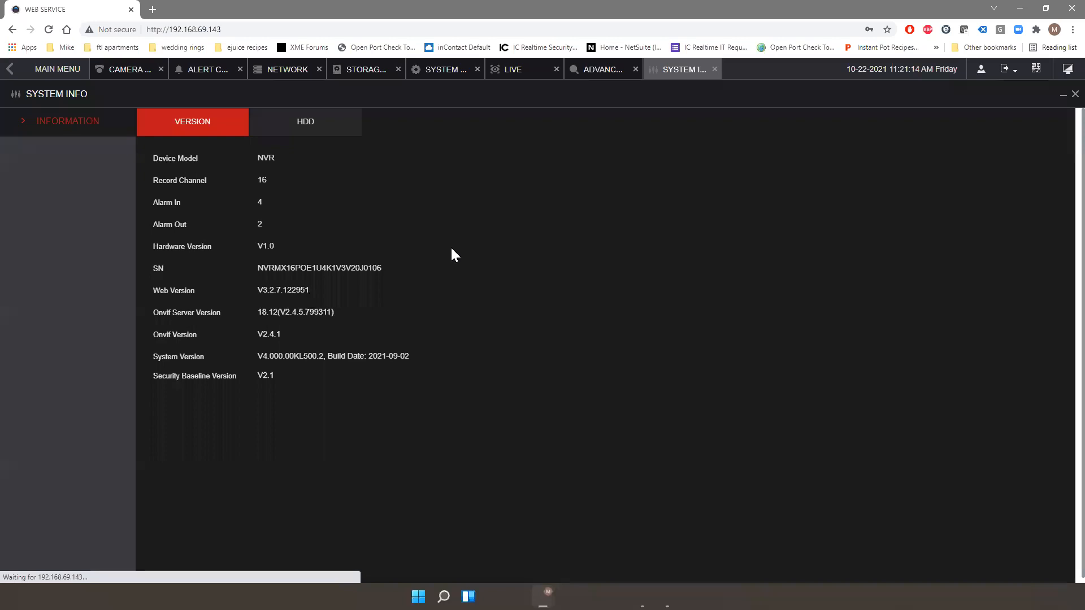
{"action": "left_click", "coordinate": [302, 128]}
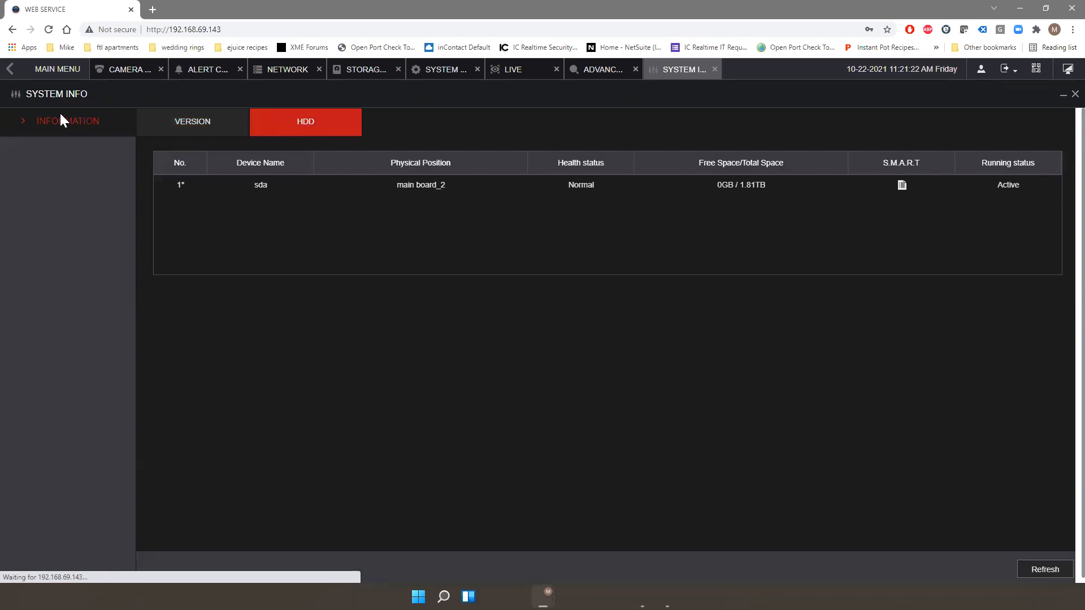
{"action": "left_click", "coordinate": [10, 72]}
Examine the Log search page and the list of online network users, and return to the Info menu
{"action": "left_click", "coordinate": [198, 394]}
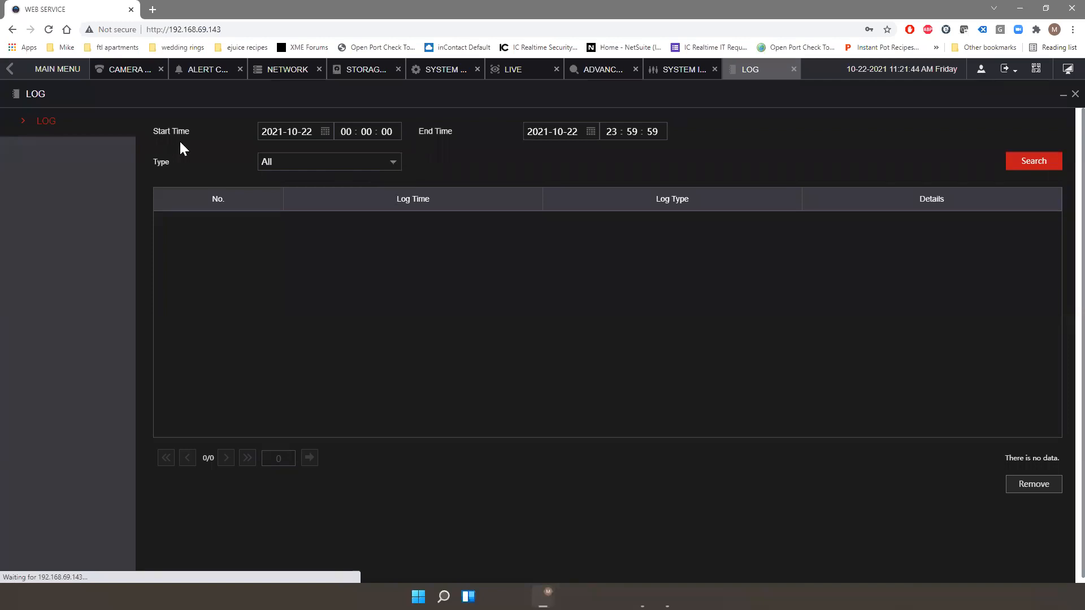
{"action": "left_click", "coordinate": [9, 73]}
{"action": "left_click", "coordinate": [572, 228]}
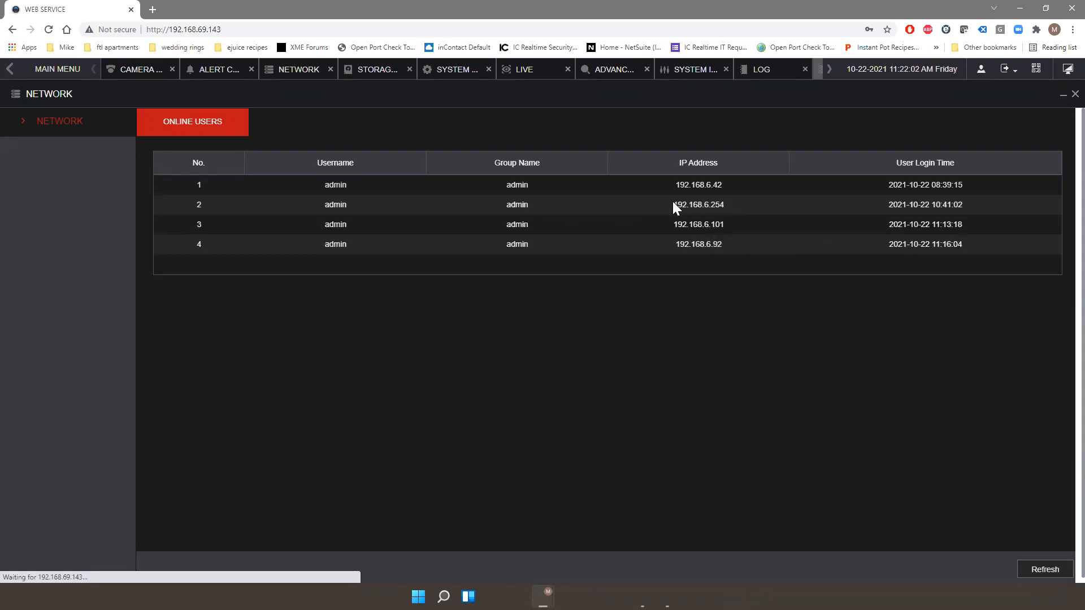
{"action": "left_click", "coordinate": [12, 71]}
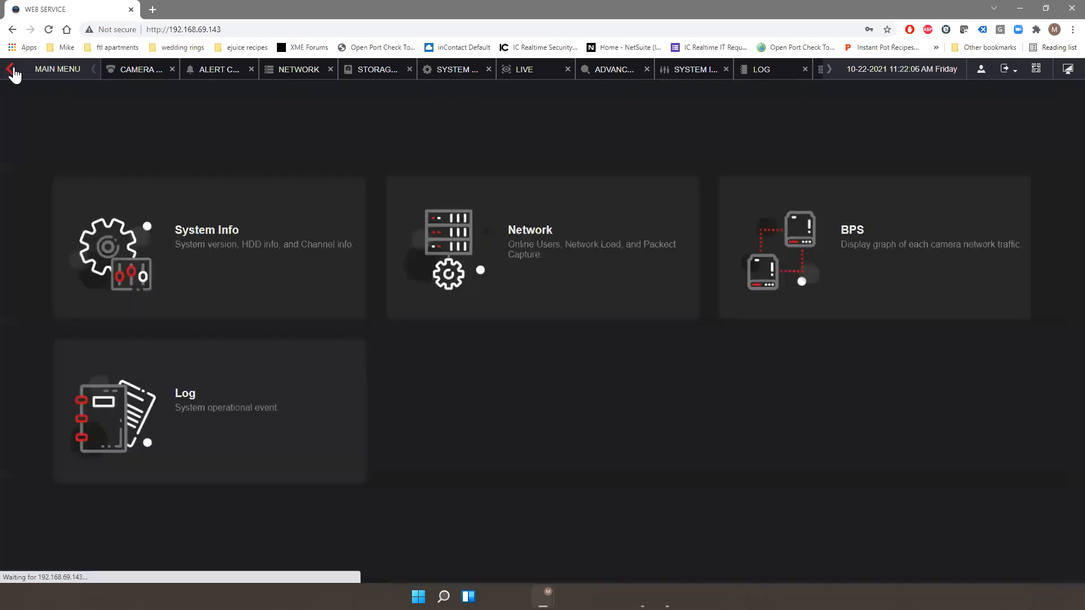
Examine each channel's bit rate and resolution in the BPS information, and return to the main menu
{"action": "left_click", "coordinate": [868, 233]}
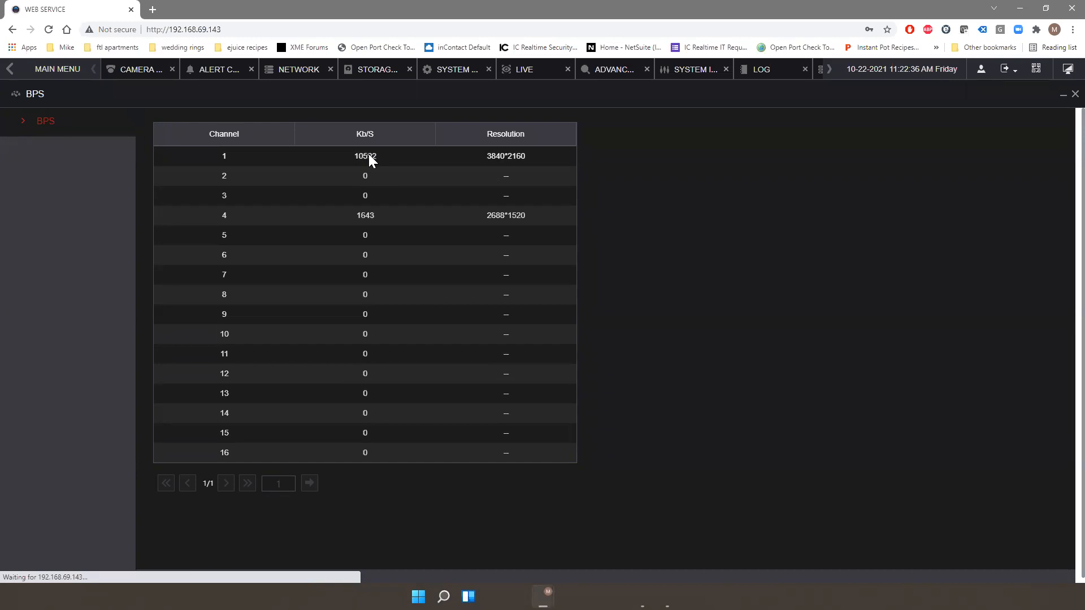
{"action": "left_click", "coordinate": [10, 70]}
{"action": "left_click", "coordinate": [11, 70]}
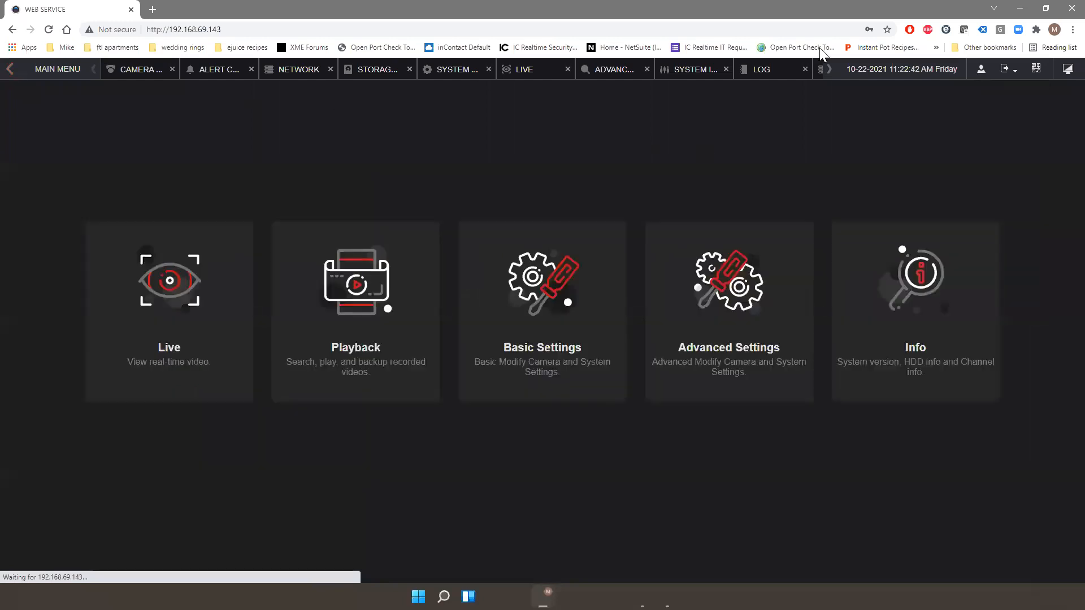
Close all the open pages of the NVR interface, from Log through the camera page, and close the iCloud browser tab
{"action": "left_click", "coordinate": [806, 68]}
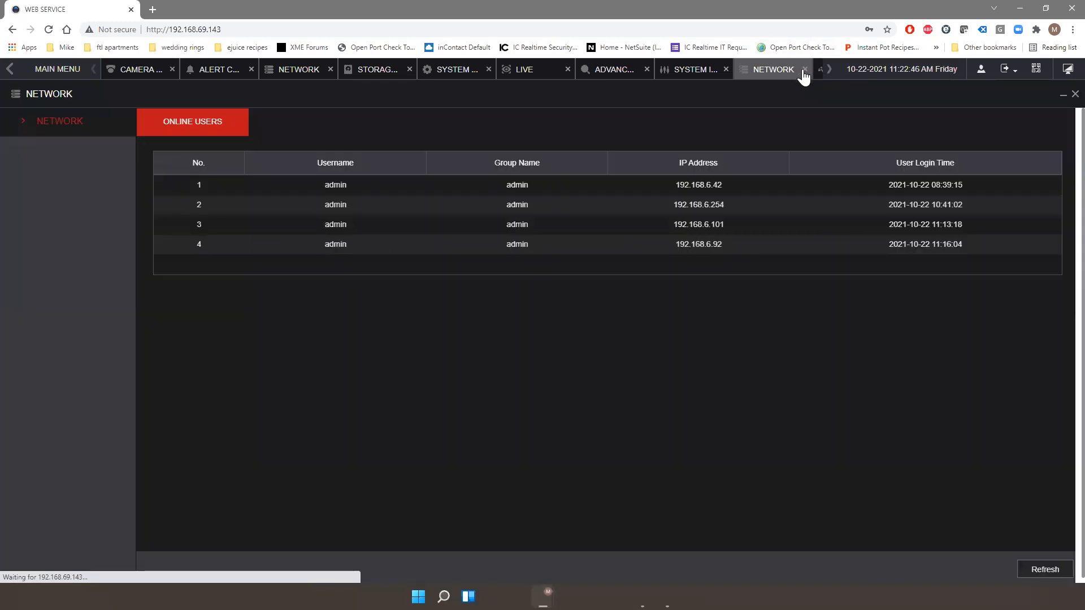
{"action": "left_click", "coordinate": [804, 69]}
{"action": "left_click", "coordinate": [794, 69]}
{"action": "left_click", "coordinate": [715, 69]}
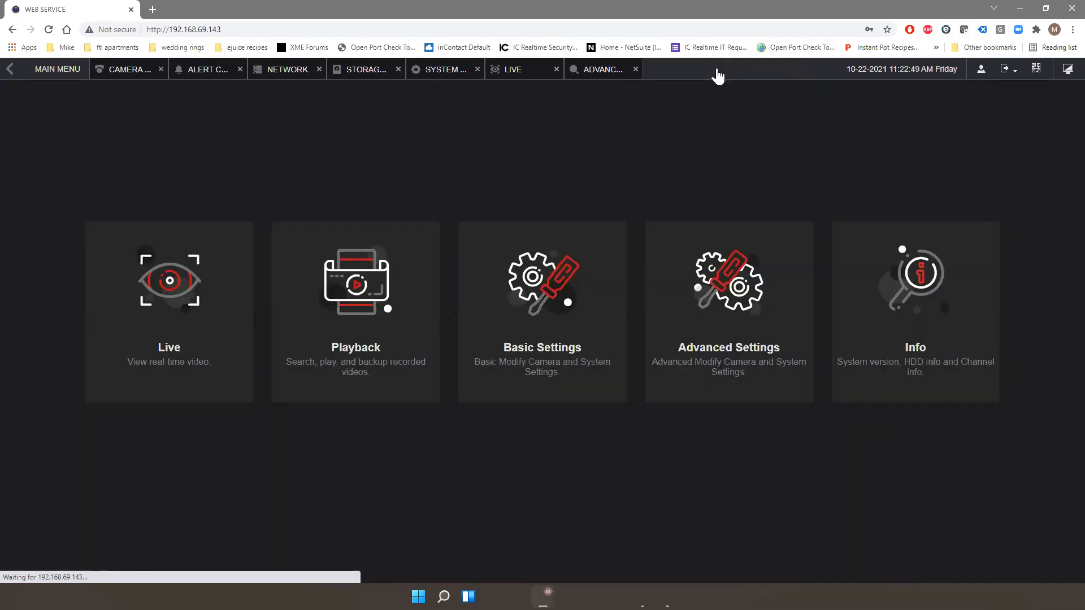
{"action": "left_click", "coordinate": [636, 69]}
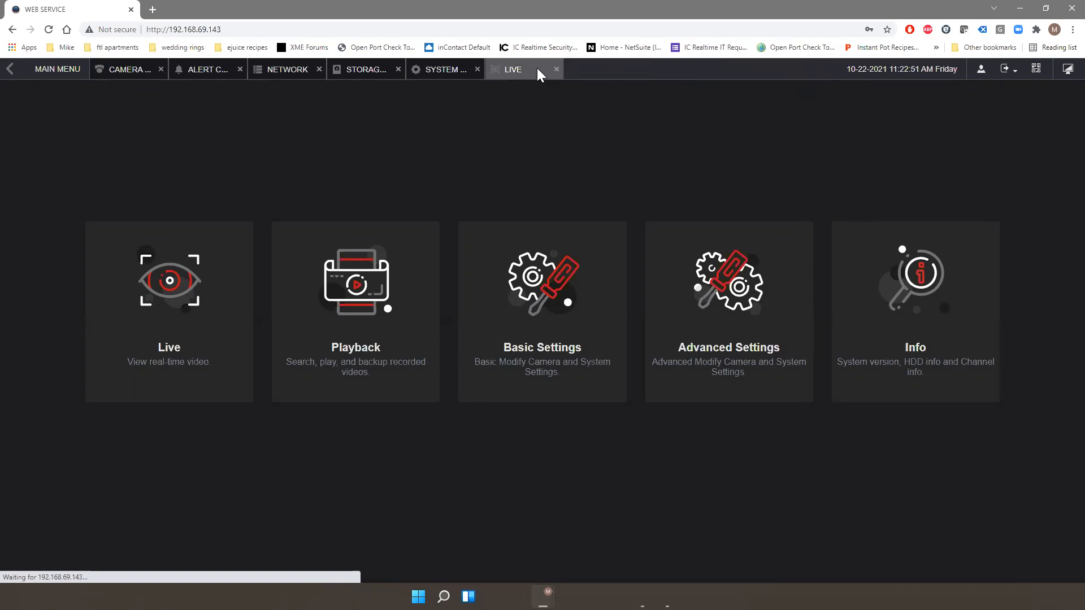
{"action": "left_click", "coordinate": [477, 70]}
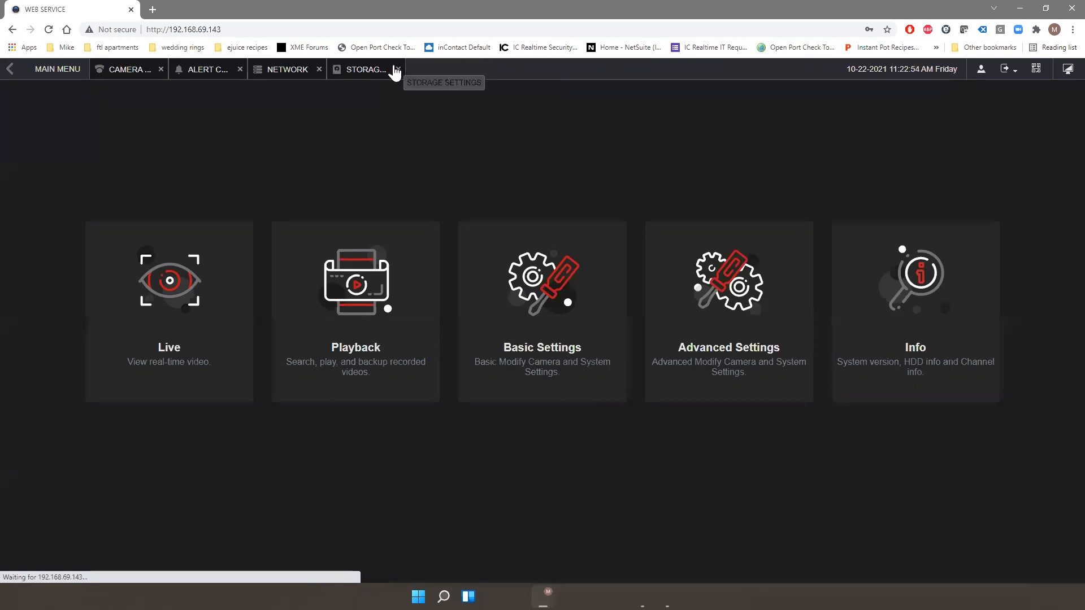
{"action": "left_click", "coordinate": [398, 69]}
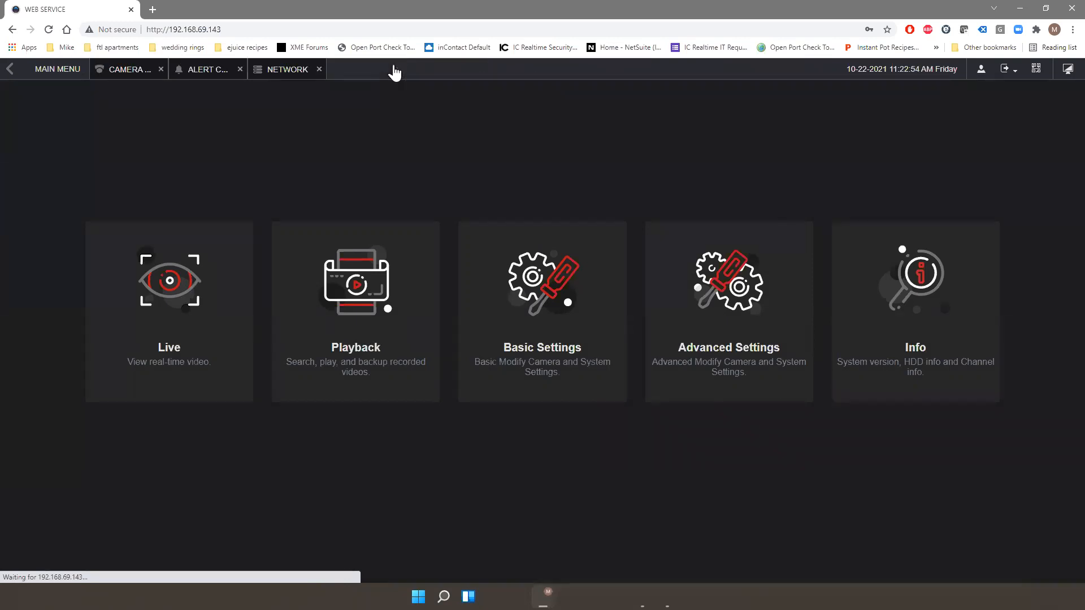
{"action": "left_click", "coordinate": [319, 70]}
{"action": "left_click", "coordinate": [239, 69]}
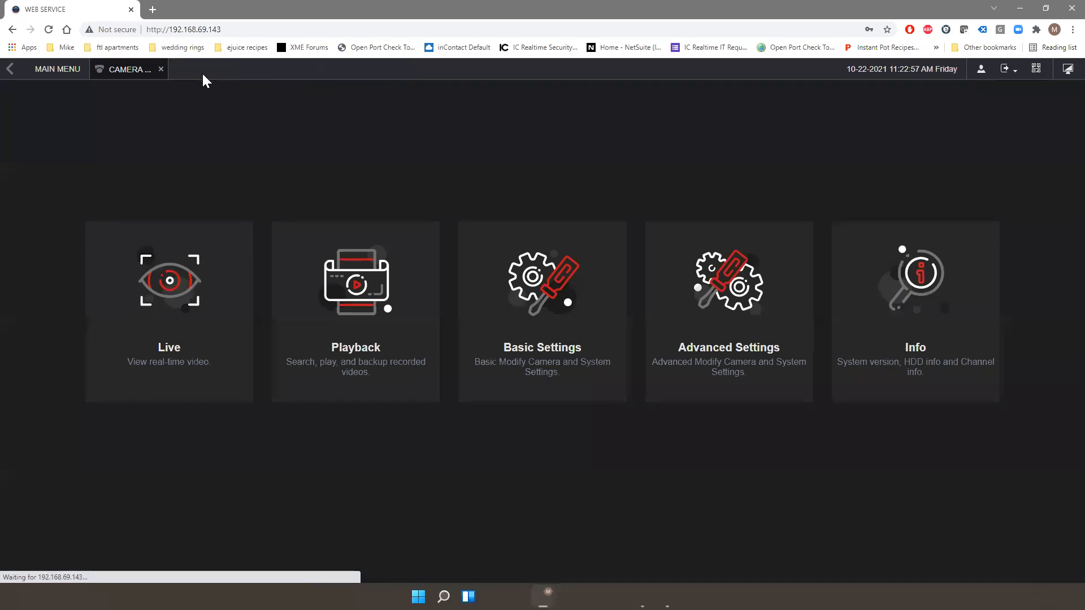
{"action": "left_click", "coordinate": [161, 69]}
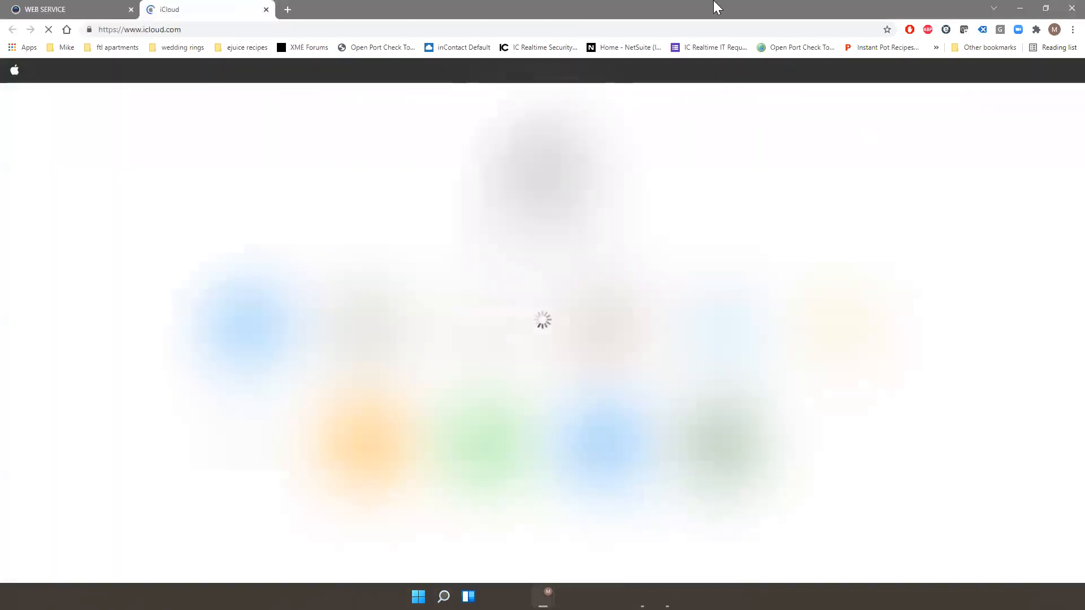
{"action": "left_click", "coordinate": [266, 10]}
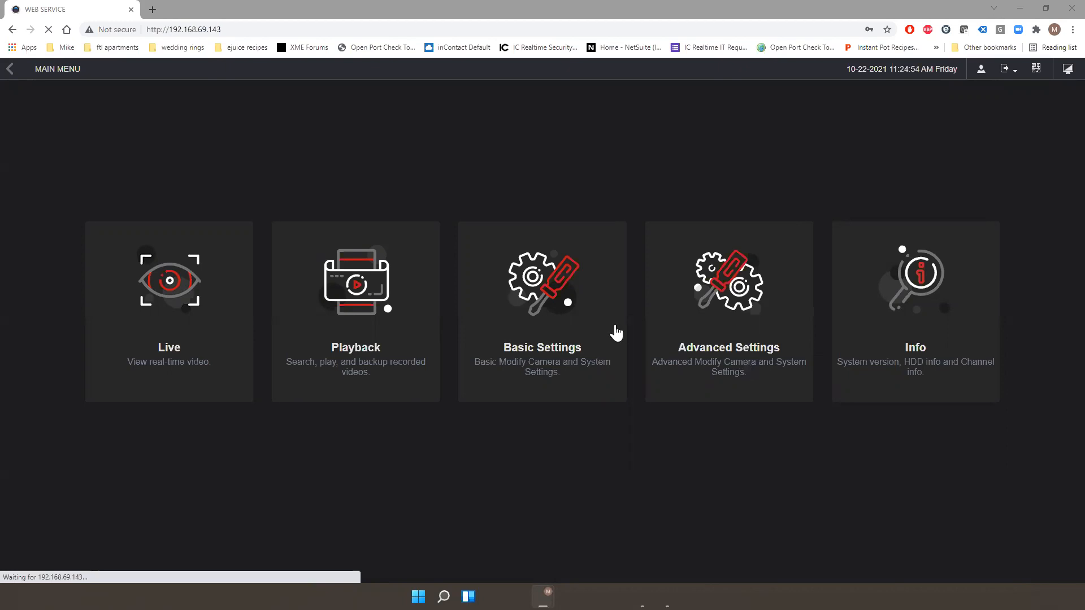
Review the P2P settings and QR code in the Basic Settings network page, and return to the main menu
{"action": "left_click", "coordinate": [556, 334]}
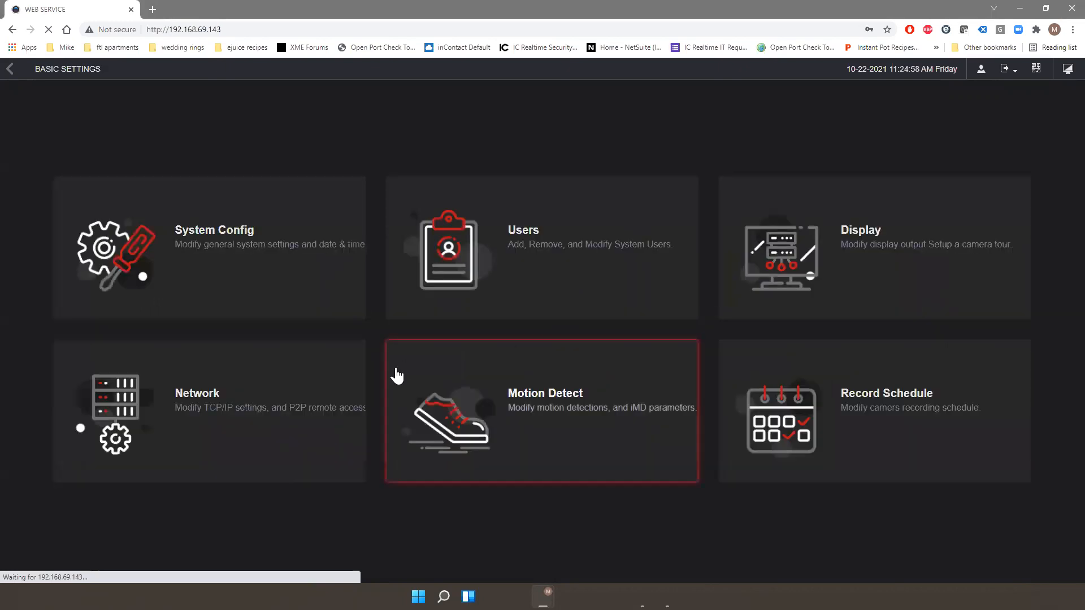
{"action": "left_click", "coordinate": [271, 379]}
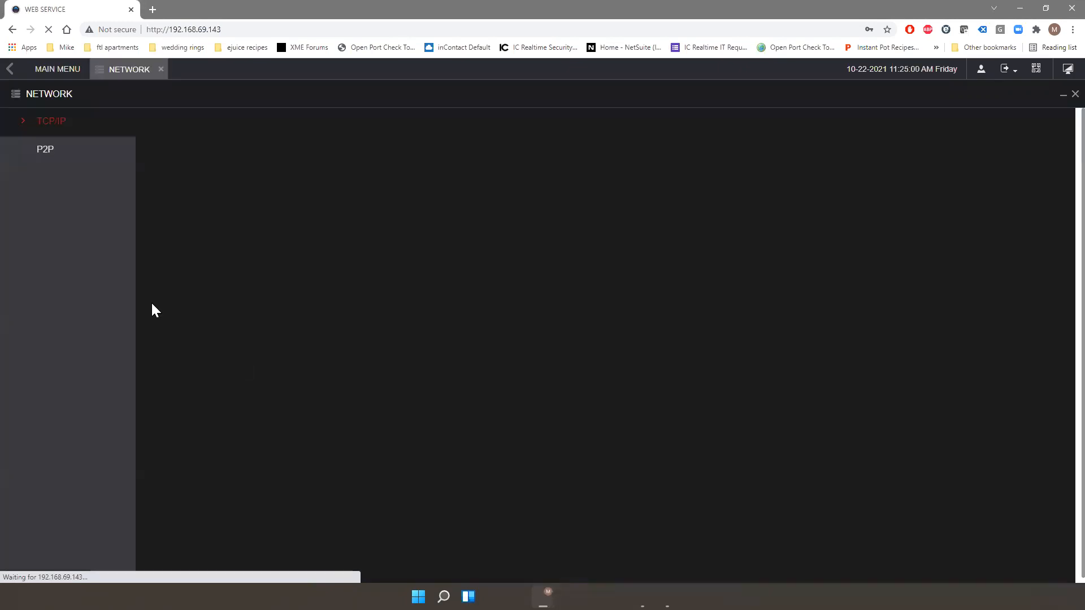
{"action": "left_click", "coordinate": [50, 148]}
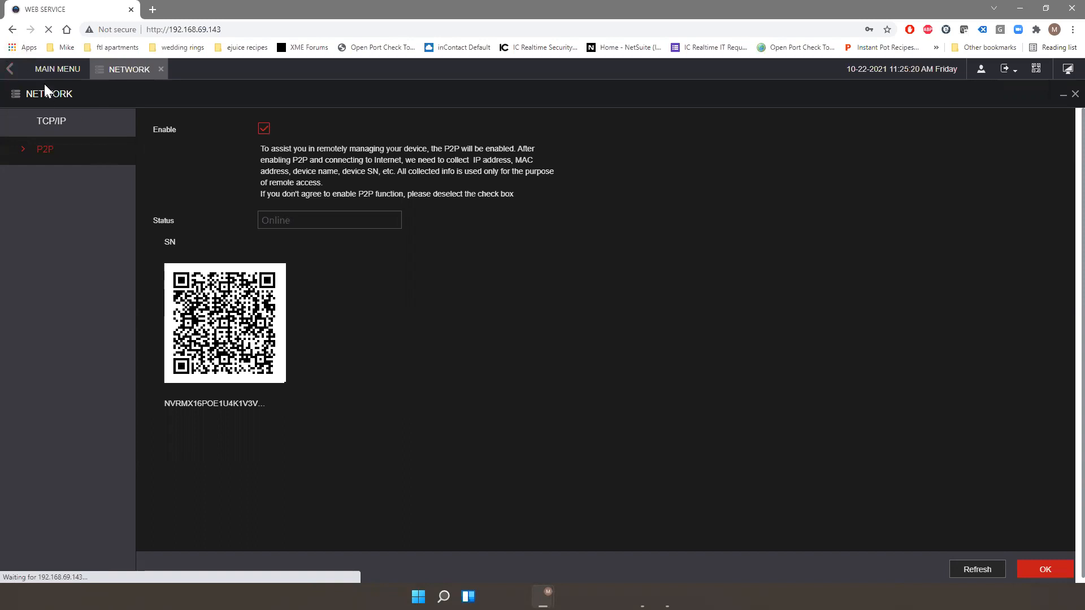
{"action": "left_click", "coordinate": [10, 70]}
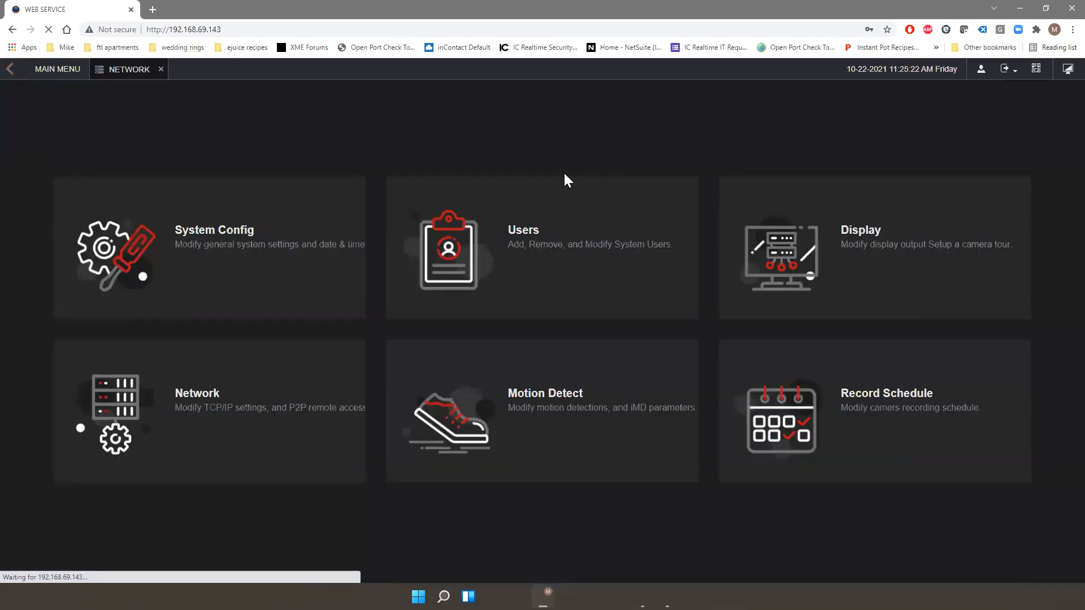
{"action": "left_click", "coordinate": [9, 73]}
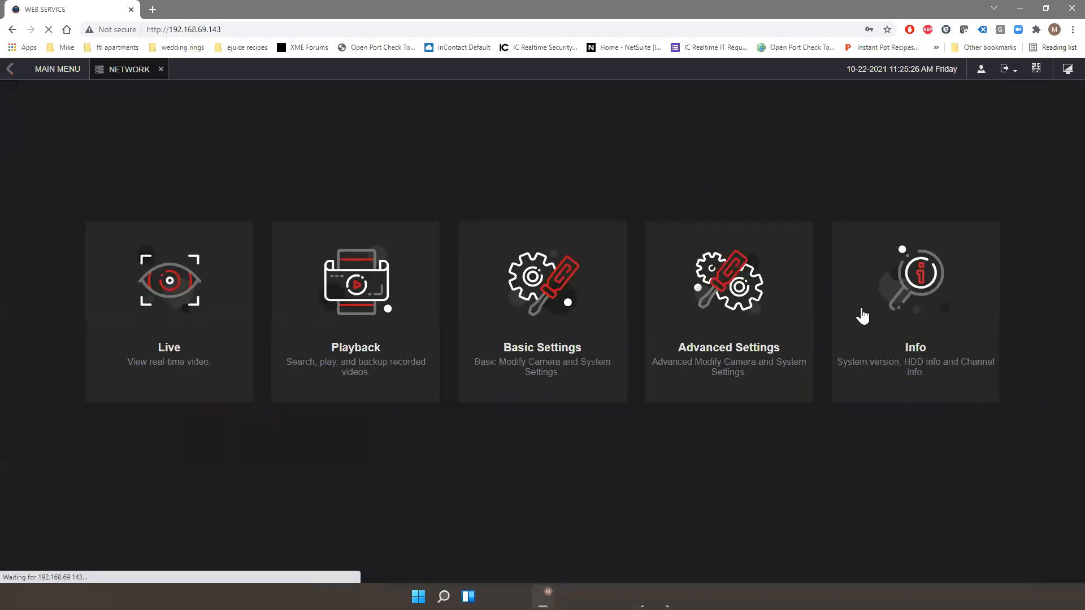
Examine the device's version details in System Info again, and return to the Info menu
{"action": "left_click", "coordinate": [863, 316]}
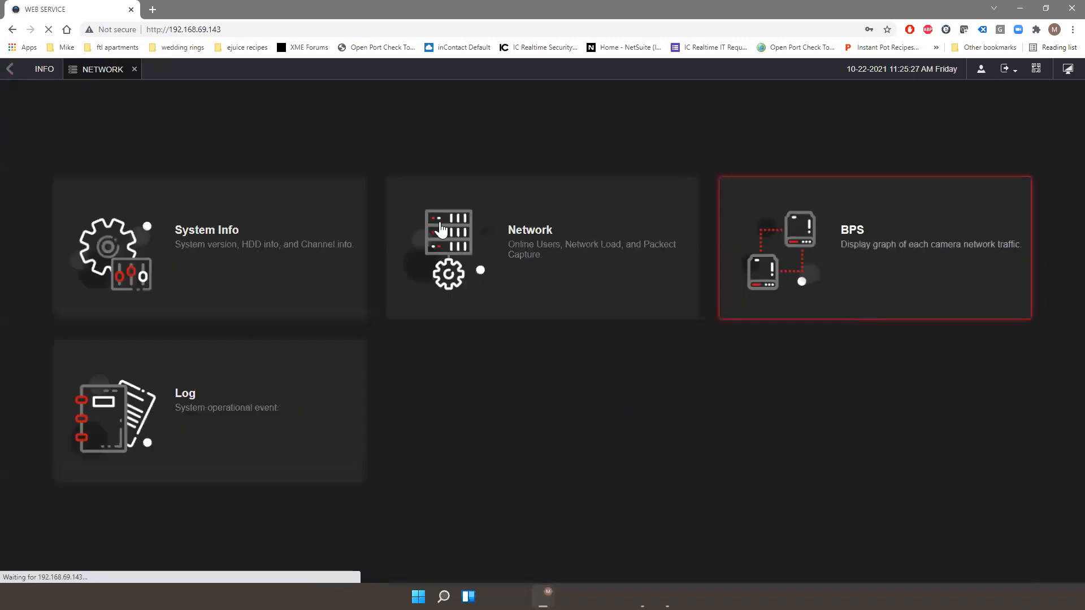
{"action": "left_click", "coordinate": [340, 234]}
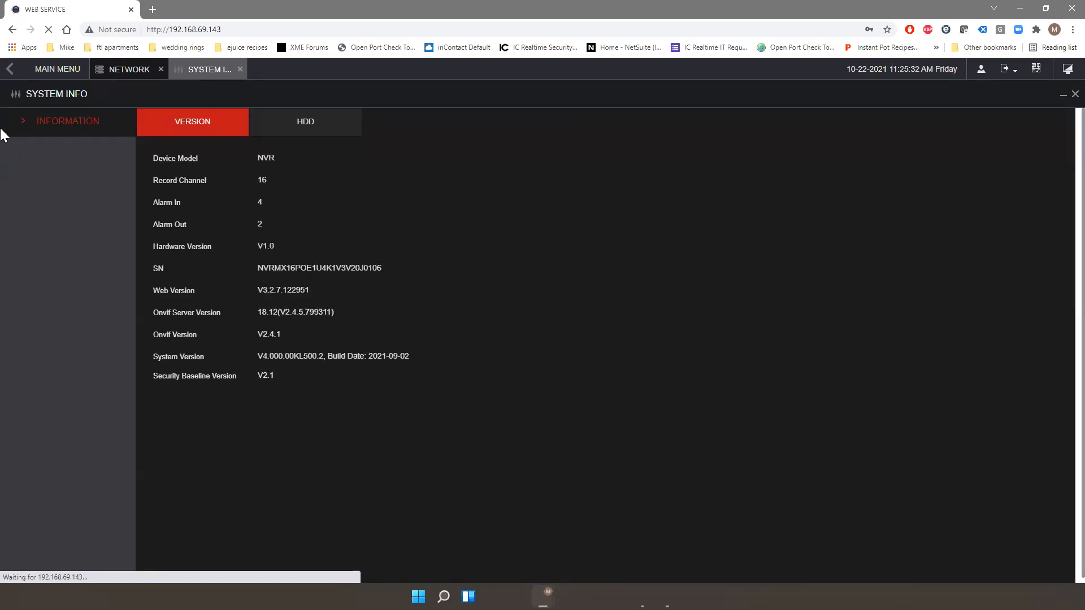
{"action": "left_click", "coordinate": [12, 73]}
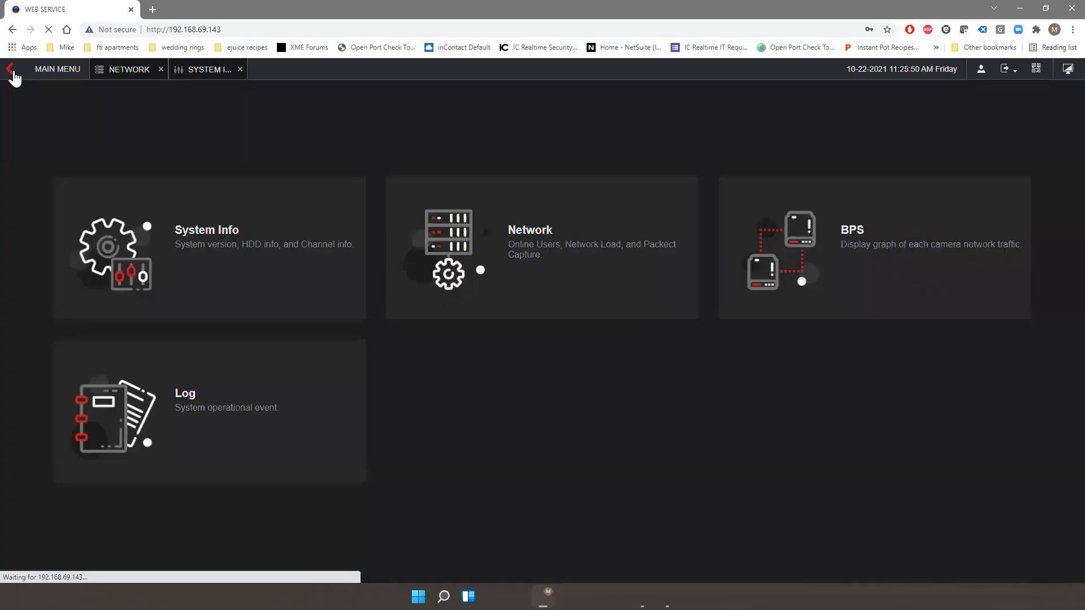